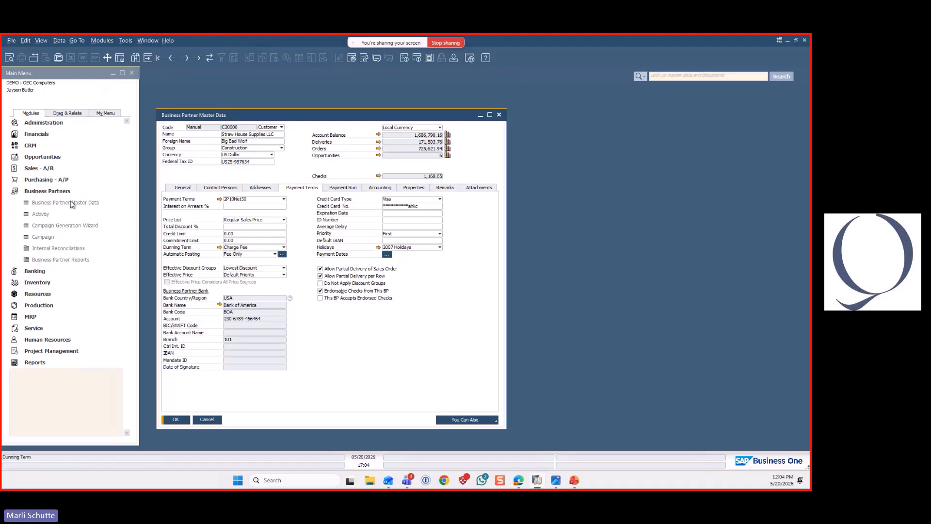
Review the default dunning term options for customers in the business partner General Settings, and close the settings without changes
click(49, 125)
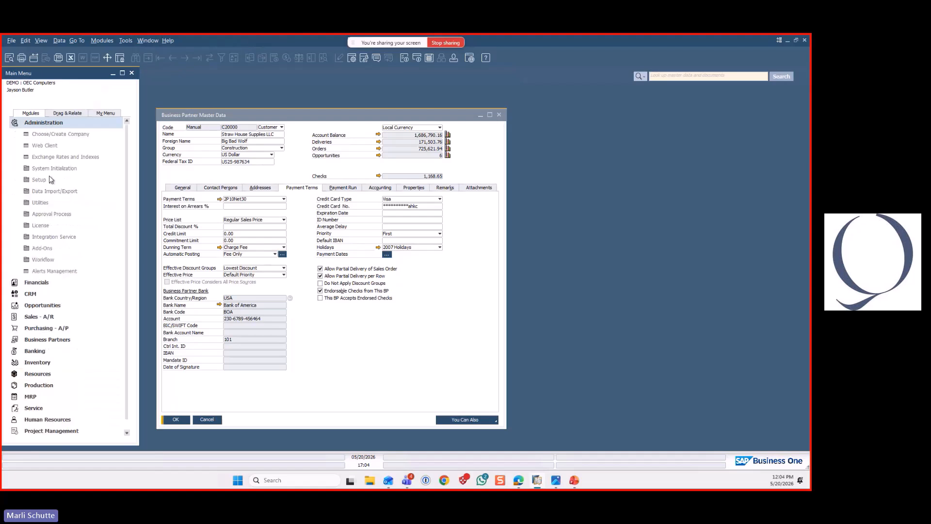
click(53, 168)
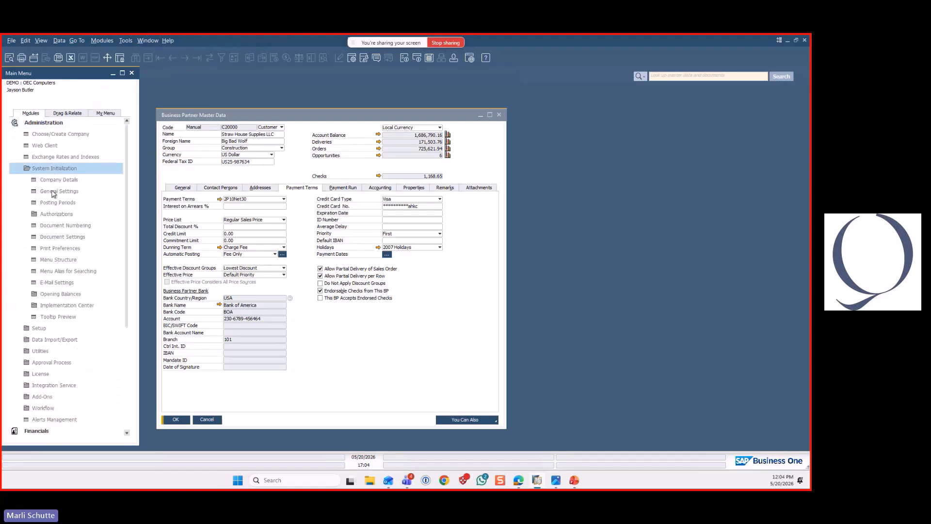
click(52, 191)
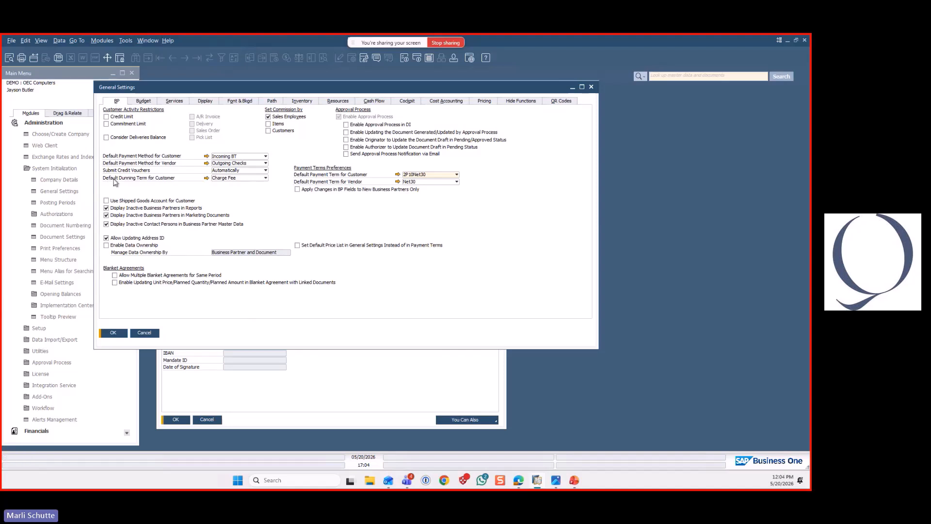
click(266, 180)
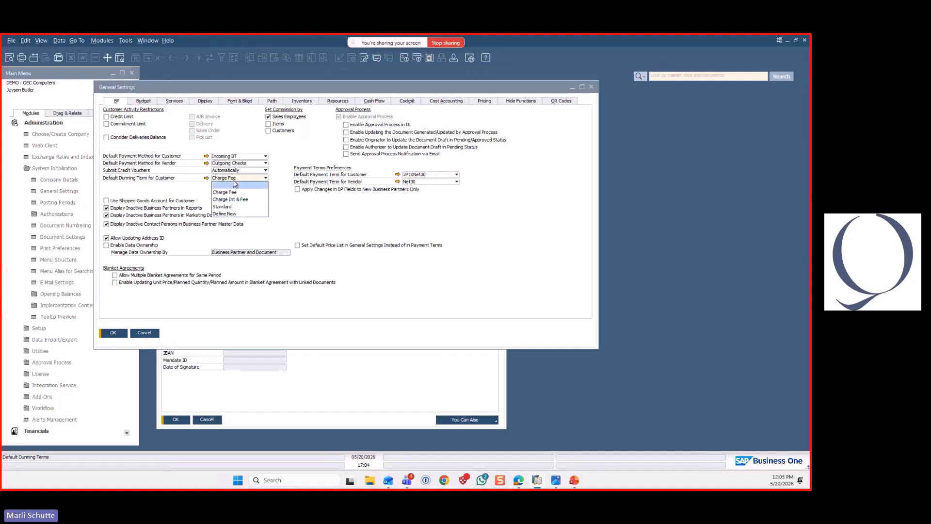
click(144, 333)
click(145, 333)
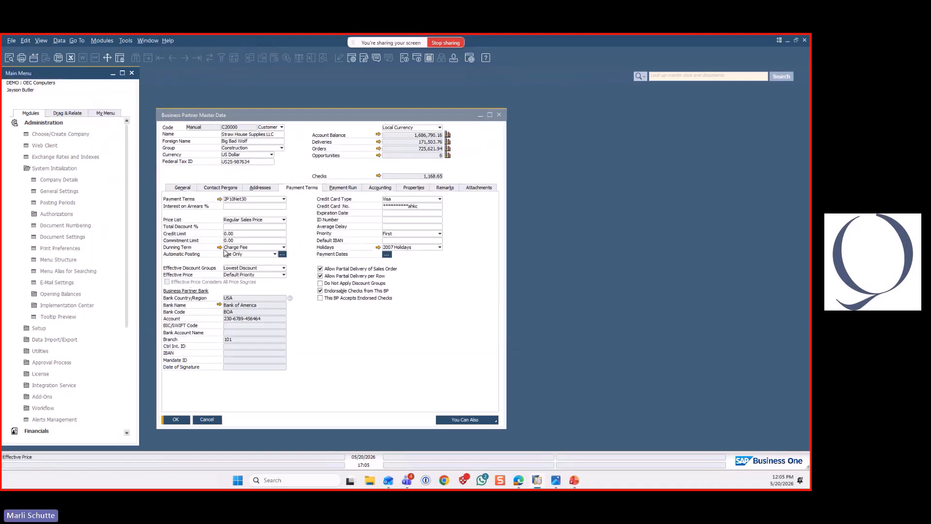
Open the Charge Fee dunning term from the customer's payment terms and fit the column widths of its dunning levels table
click(219, 247)
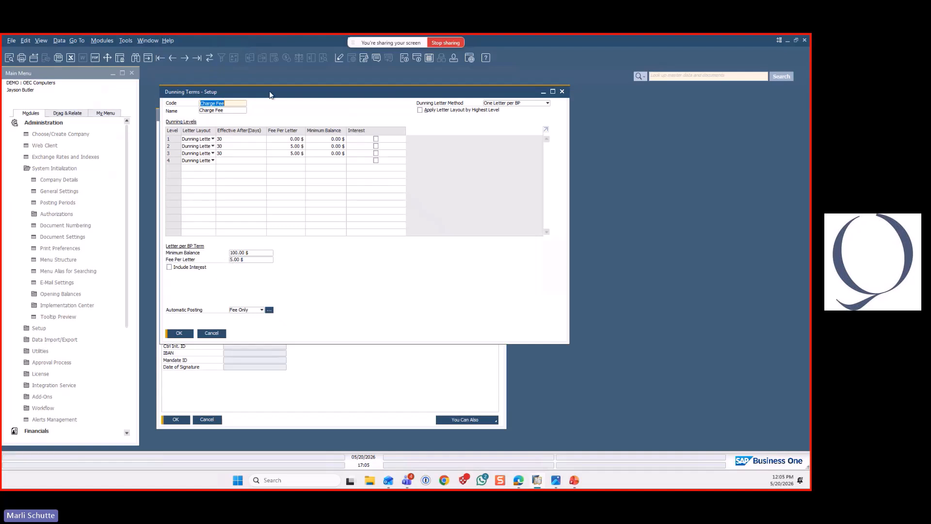
drag(286, 95, 308, 94)
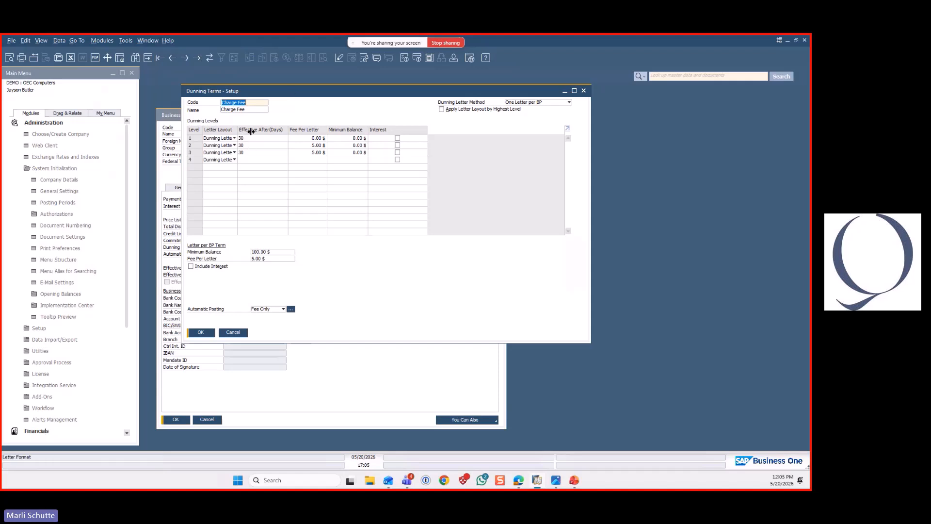
drag(237, 130, 241, 130)
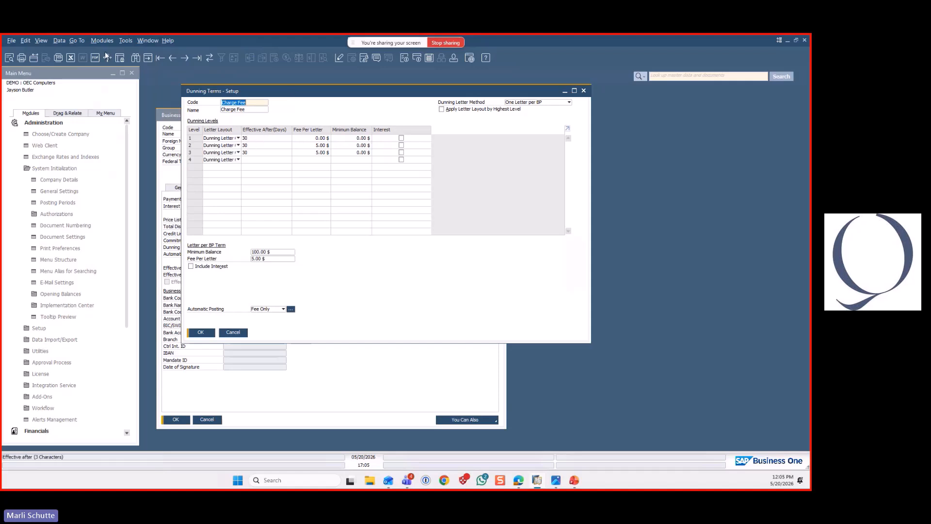
click(42, 41)
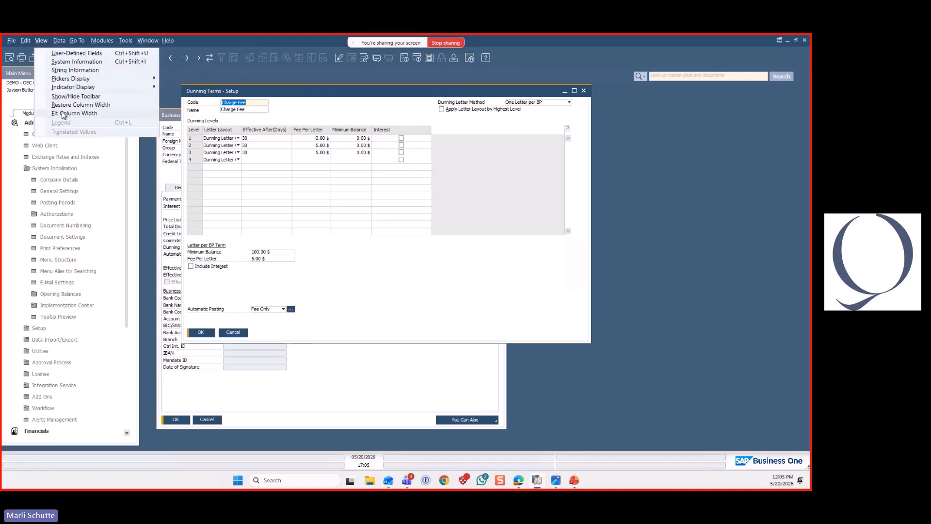
click(63, 115)
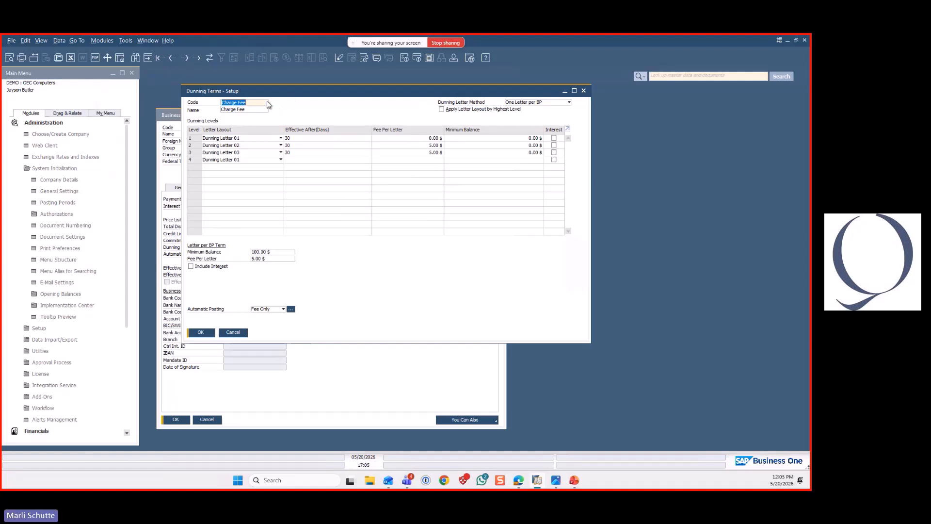
Browse the Standard, Charge Fee and Charge Int & Fee dunning terms to compare their setups
click(172, 58)
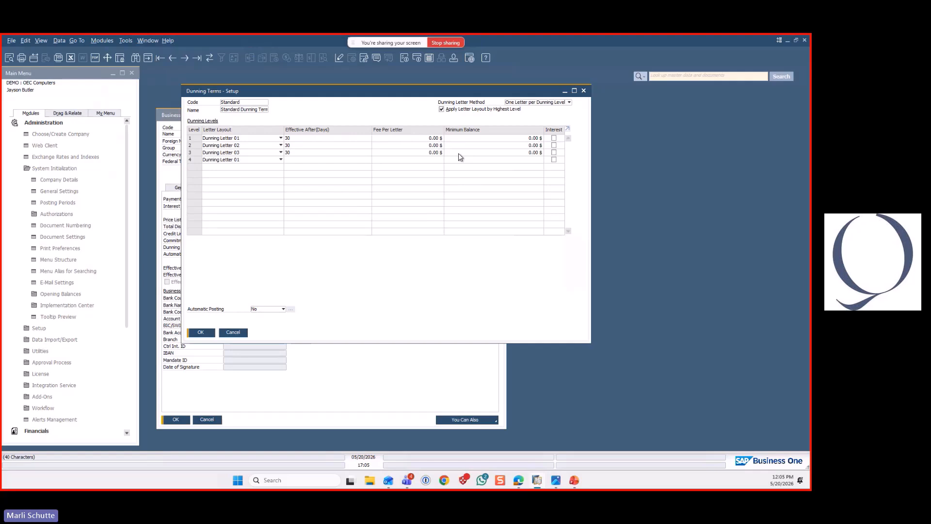
click(185, 59)
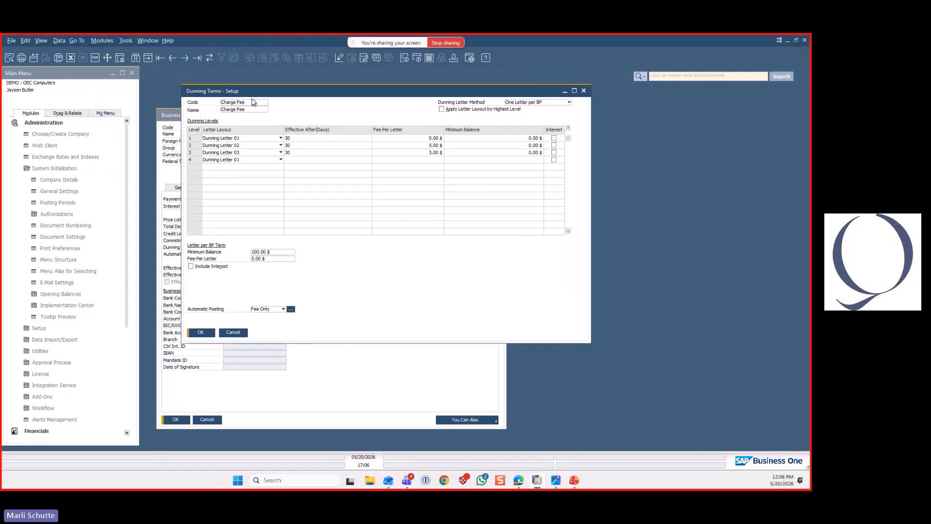
click(187, 57)
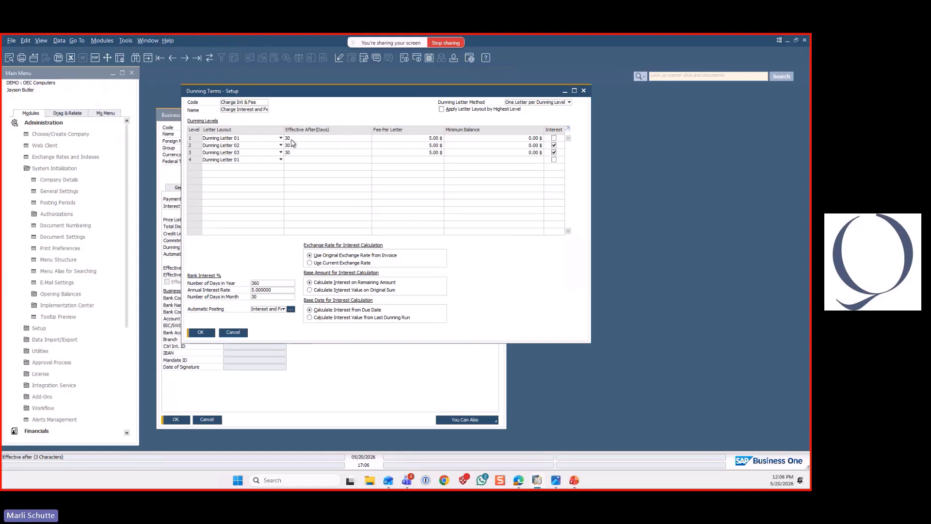
Examine the effective-after days of dunning levels 1, 2 and 3 in the Charge Int & Fee term
click(191, 138)
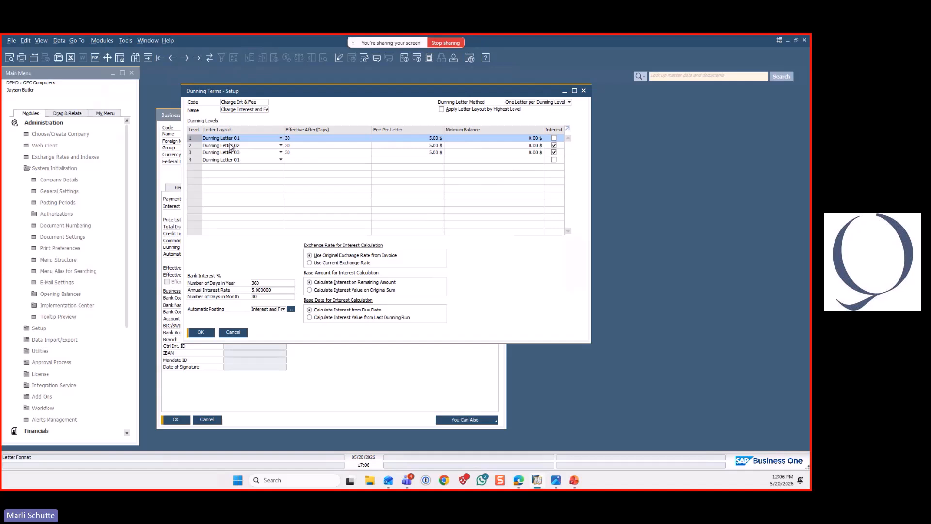
click(291, 146)
click(196, 147)
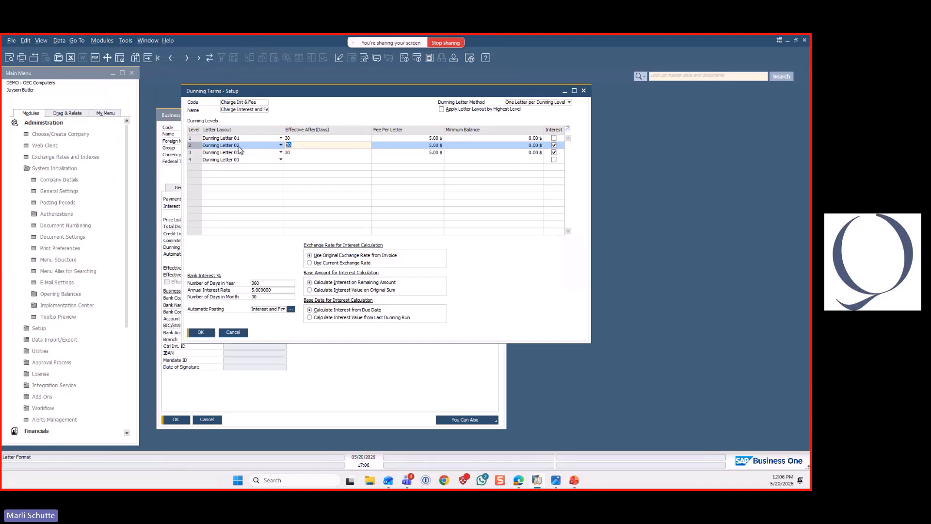
click(289, 153)
click(196, 154)
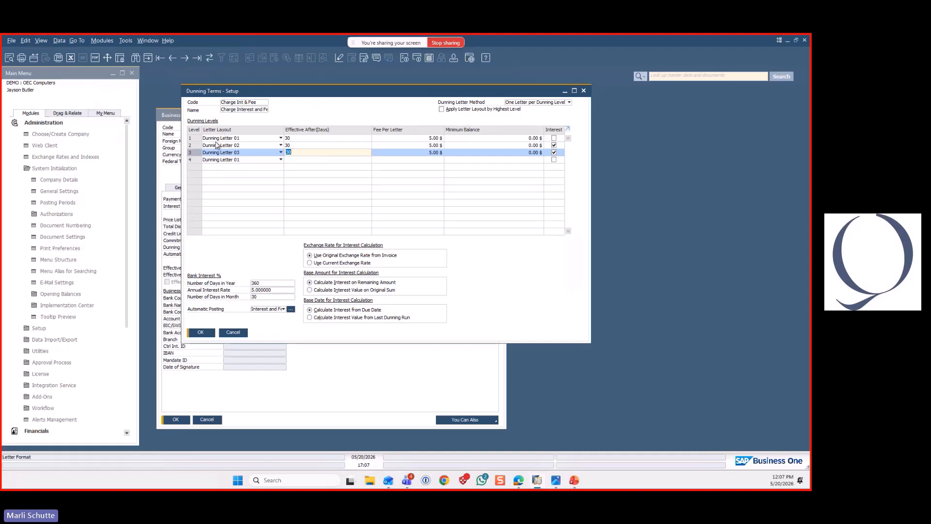
Inspect the layouts available for Dunning Letter 01 of level 1 in the Report and Layout Manager, and close the layout windows
click(197, 140)
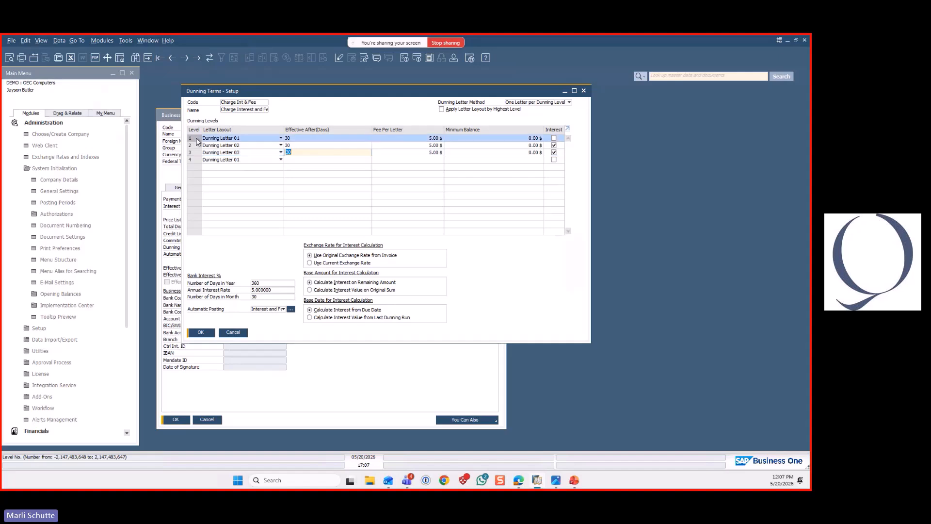
click(340, 59)
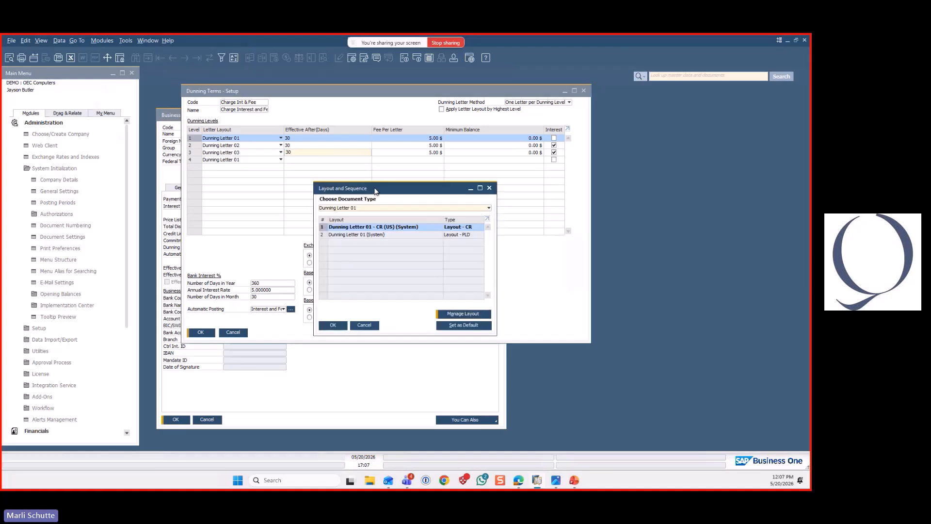
click(459, 315)
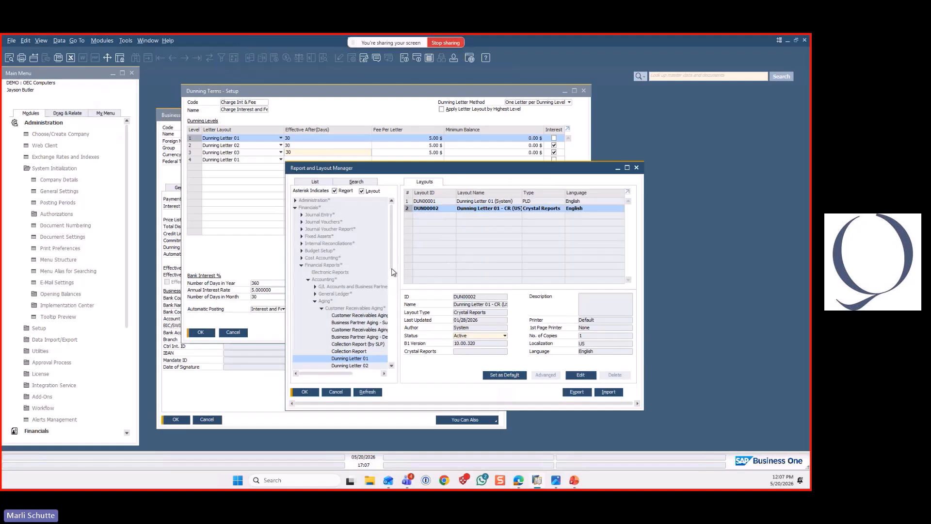
scroll(394, 279, down, 3)
scroll(377, 327, down, 1)
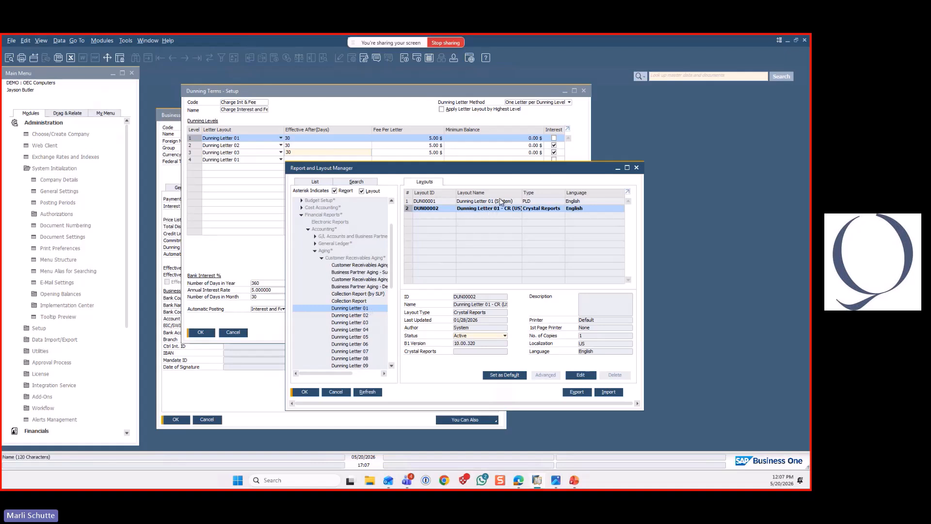
drag(523, 192, 545, 217)
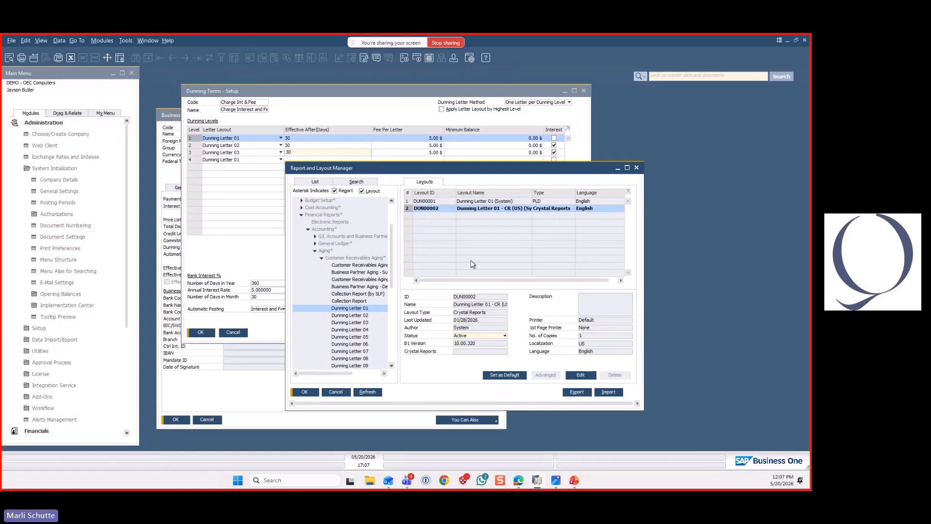
click(341, 394)
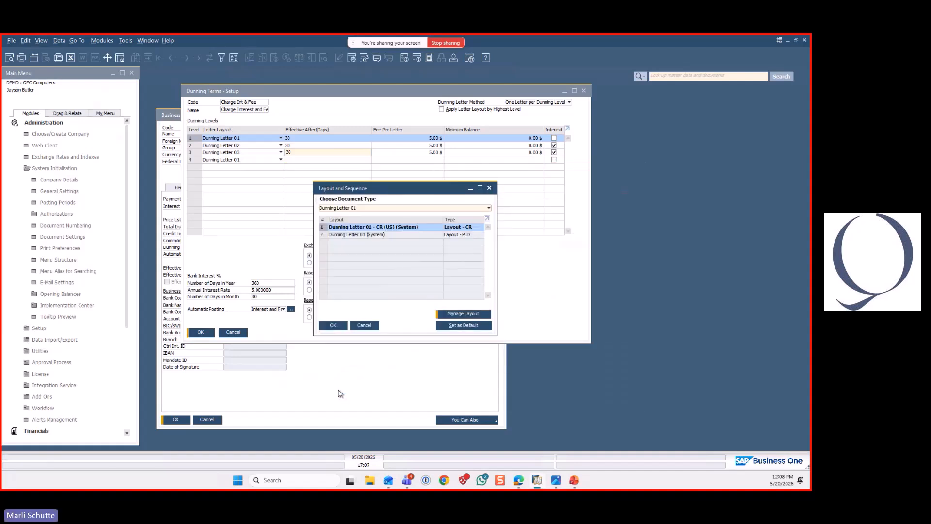
click(364, 326)
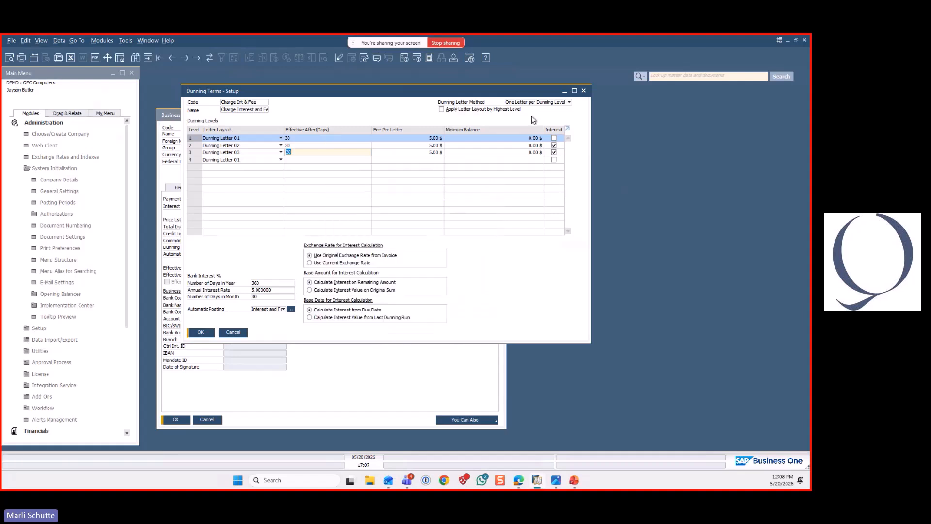
Review the dunning letter method options against dunning levels 1 and 2 without changing the selected method
click(570, 103)
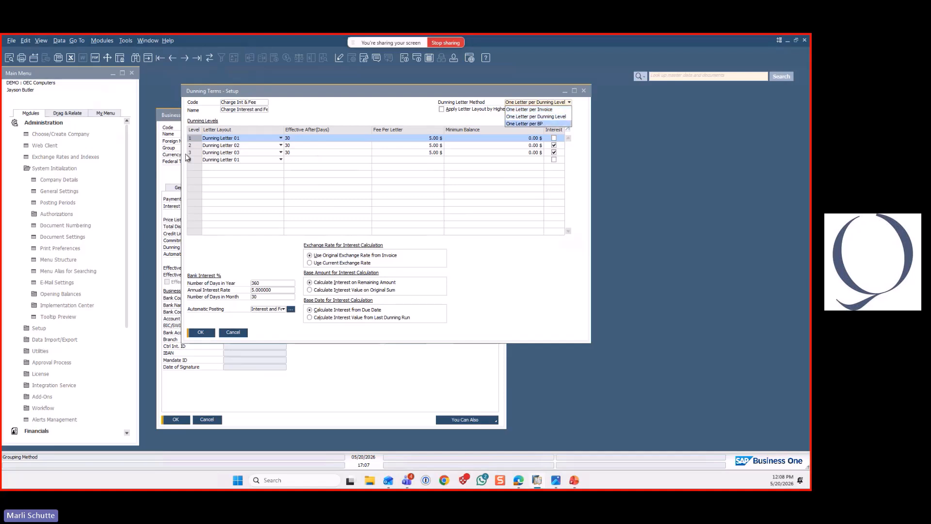
click(197, 142)
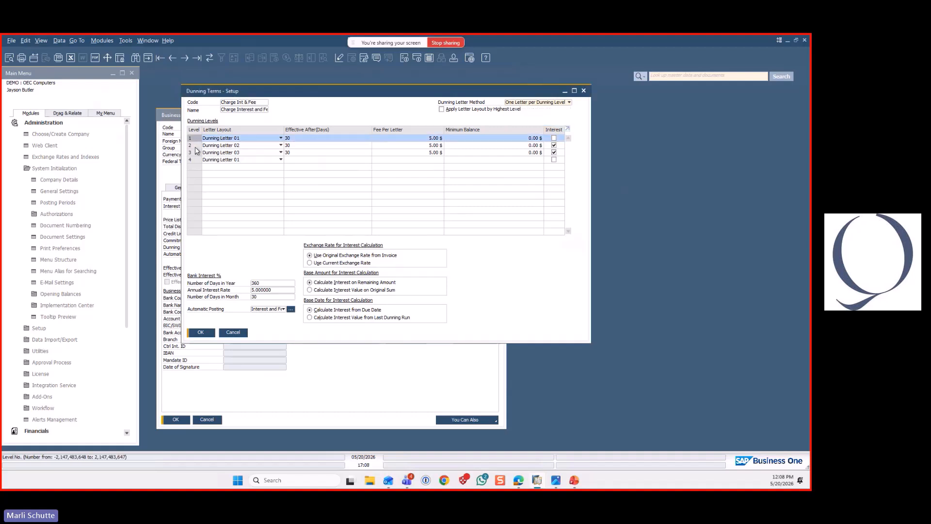
click(196, 146)
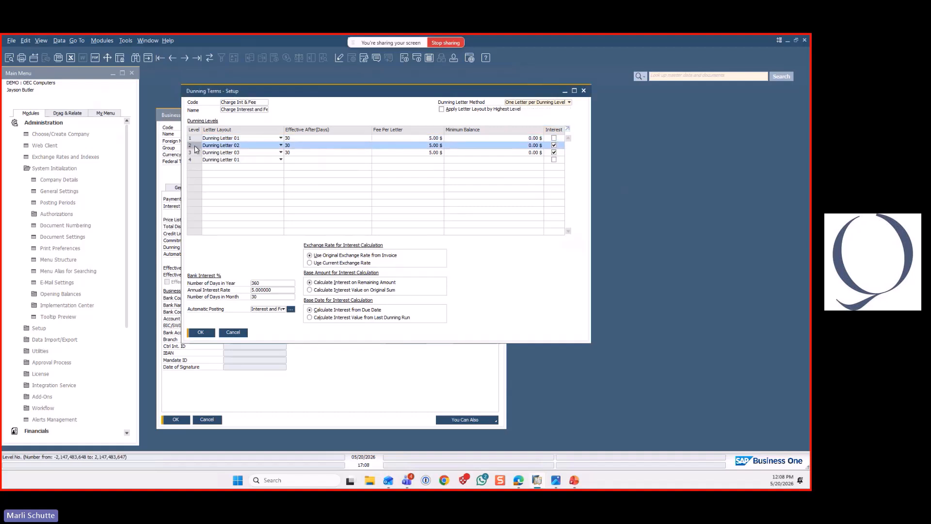
click(570, 102)
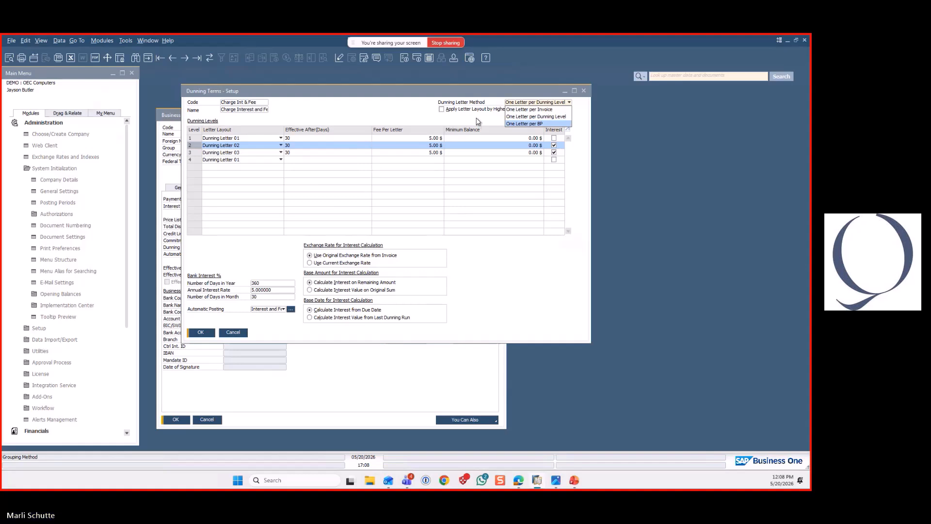
click(496, 111)
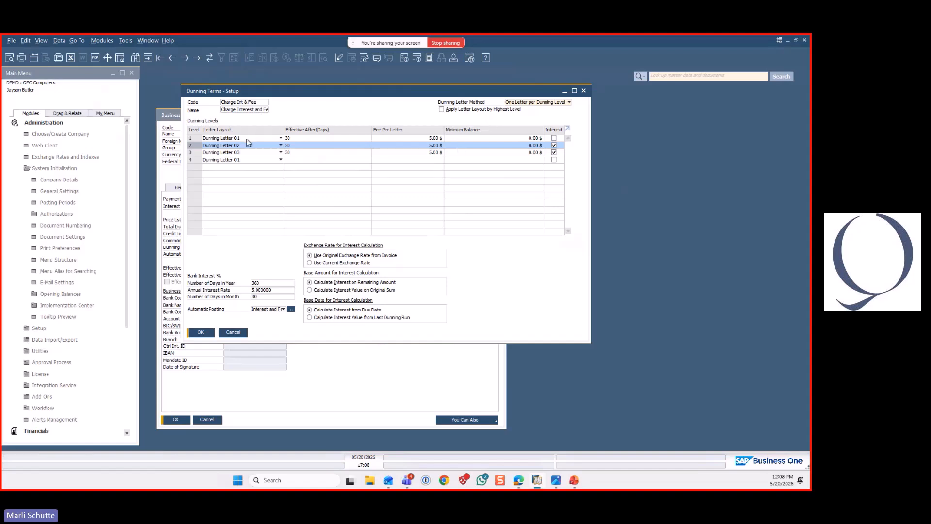
Examine the level 1 fee per letter, the level 3 row, and the bank interest days in year, days in month and annual rate
click(386, 137)
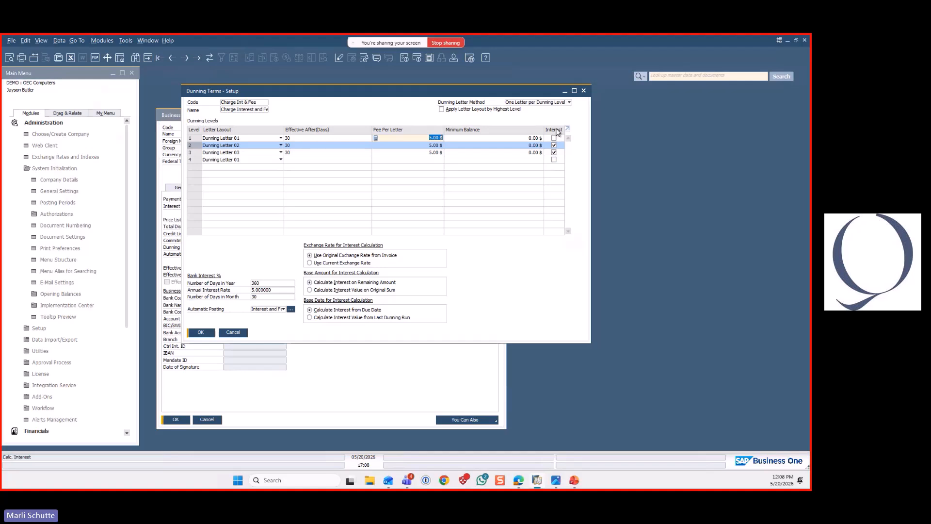
click(197, 153)
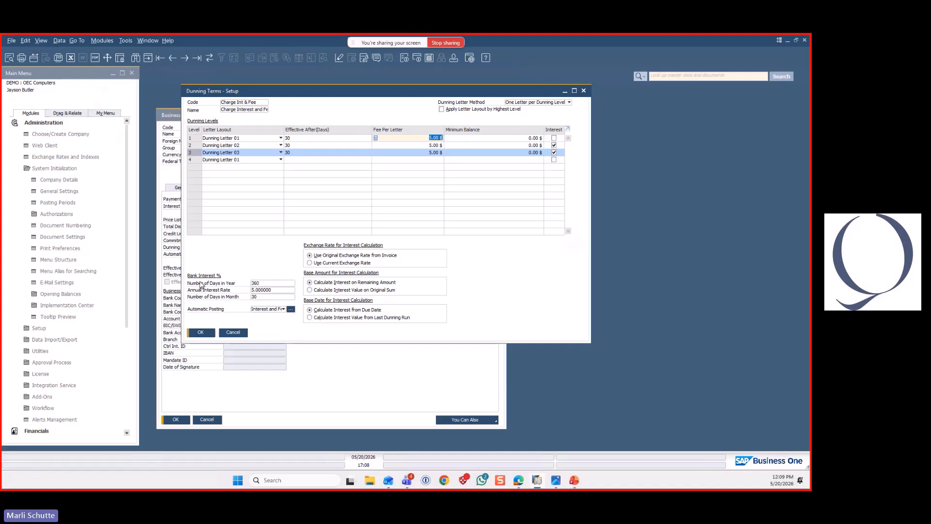
click(262, 284)
click(261, 297)
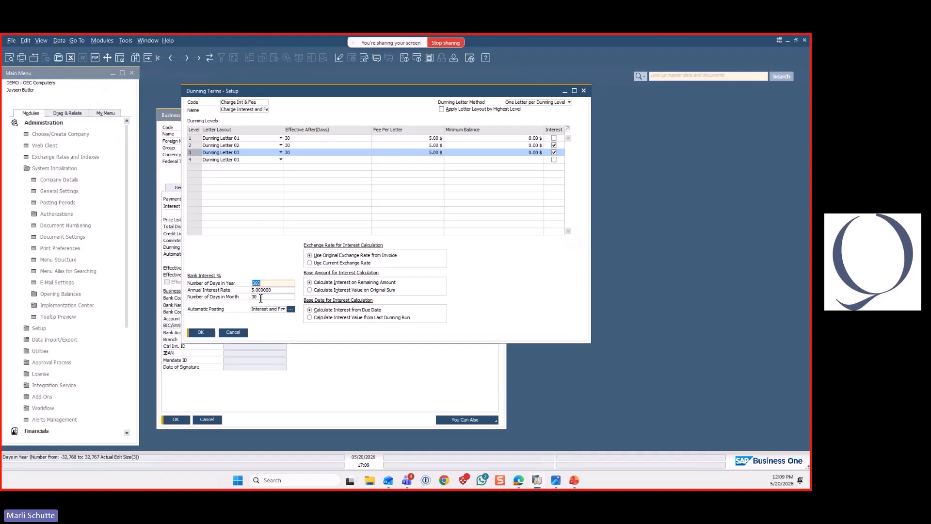
click(274, 291)
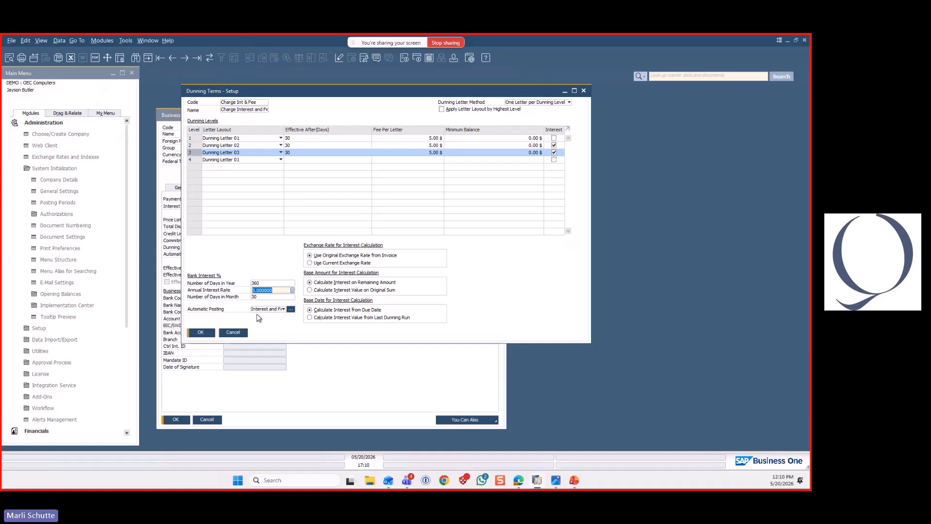
Inspect the interest and fee accounts for automatic posting, including the interest account's details in the chart of accounts, and close both windows
click(290, 309)
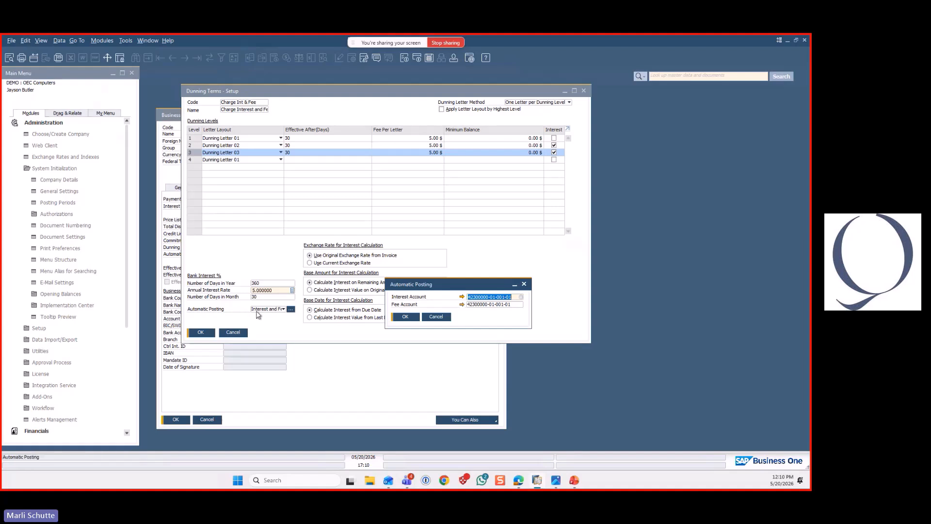
click(462, 297)
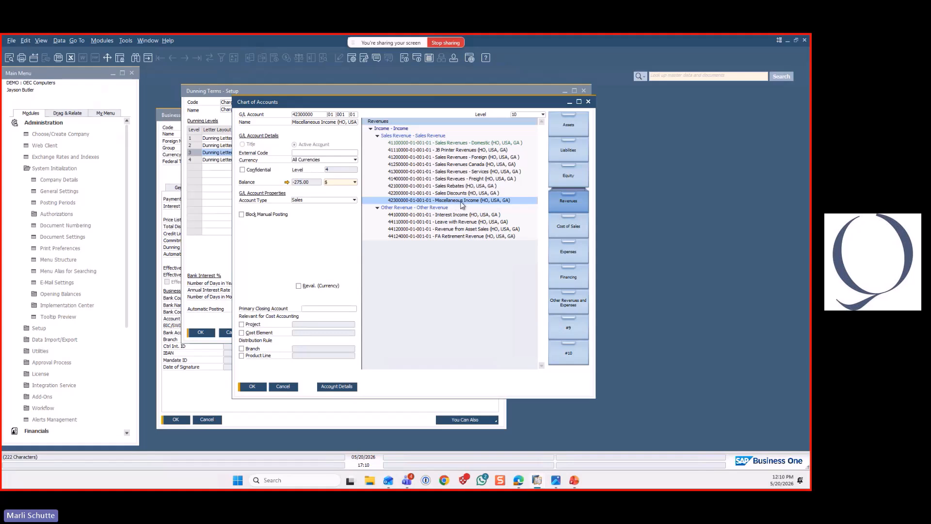
click(286, 390)
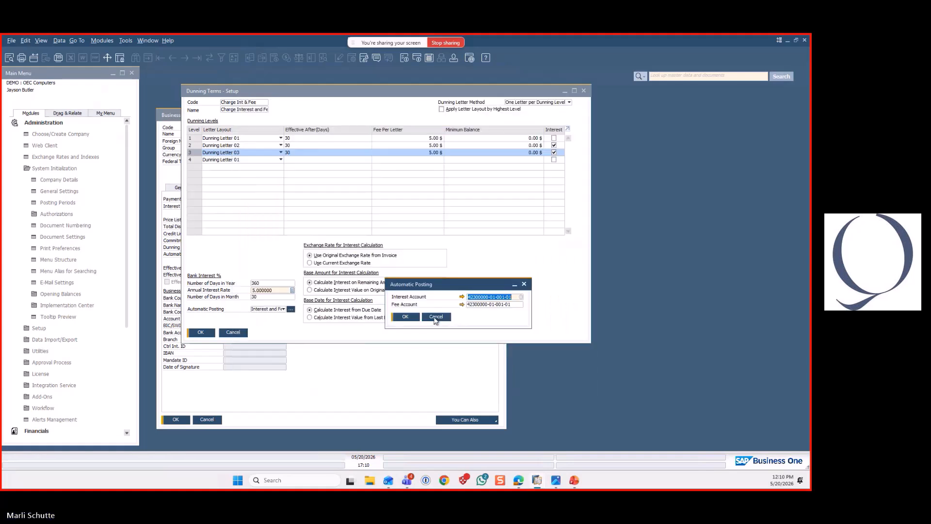
click(434, 317)
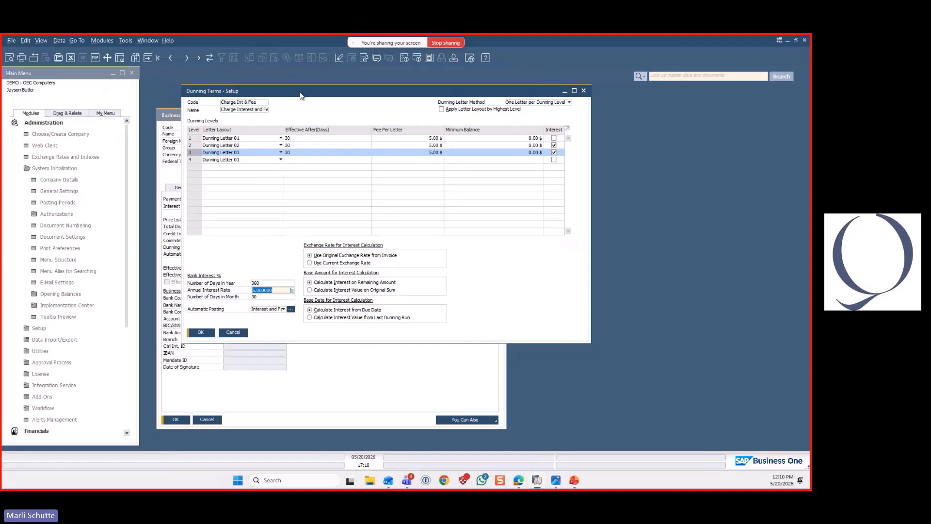
Close the Charge Int & Fee term and inspect the Charge Fee dunning term linked to Straw House Supplies LLC
drag(414, 86, 564, 74)
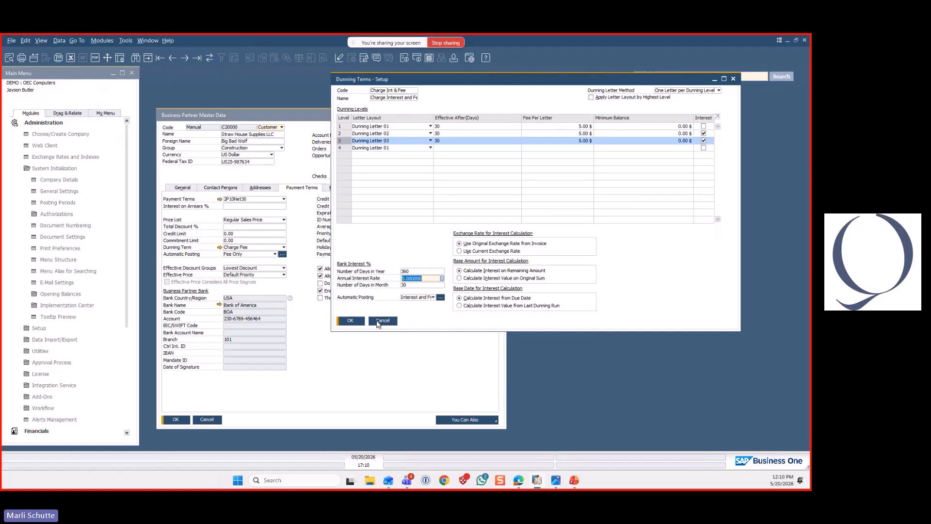
key(Escape)
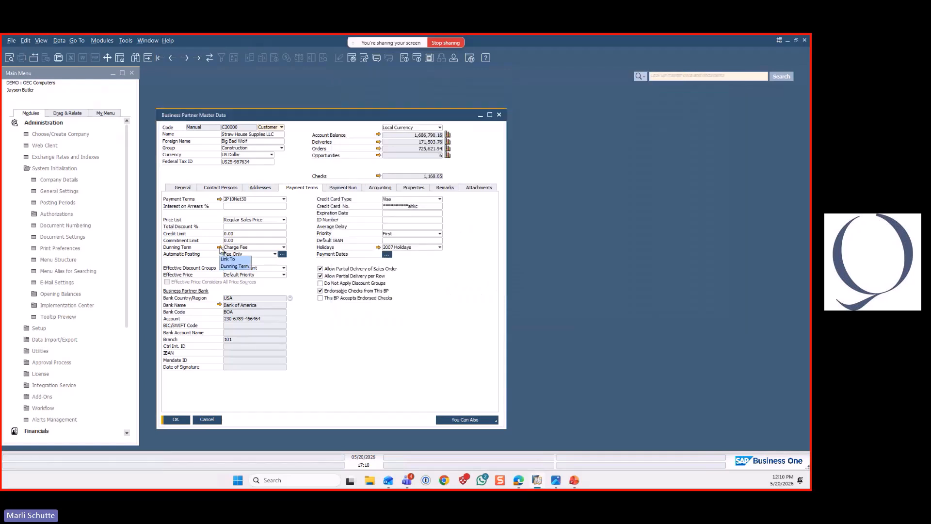
click(220, 248)
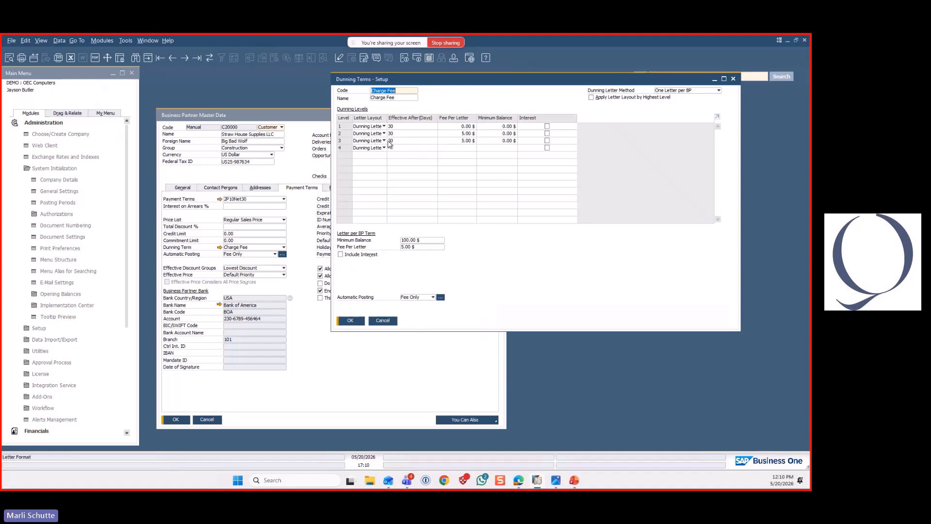
click(382, 321)
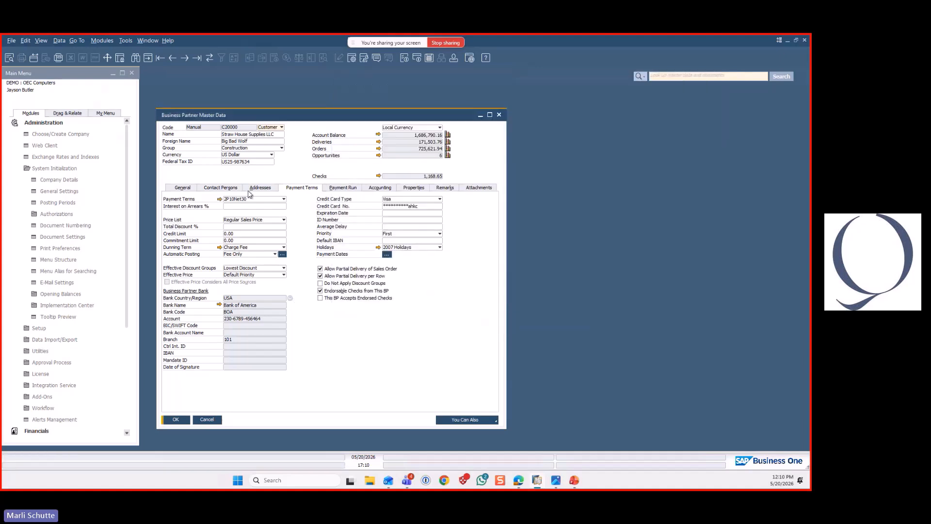
Review the automatic posting options for Straw House Supplies LLC and the dunning term options for Giant Enterprises without changing either selection
click(271, 255)
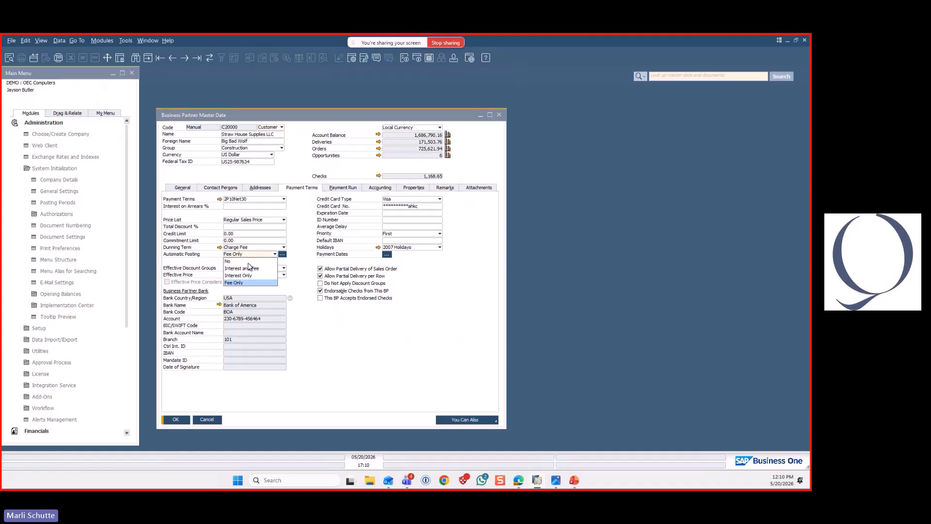
click(317, 318)
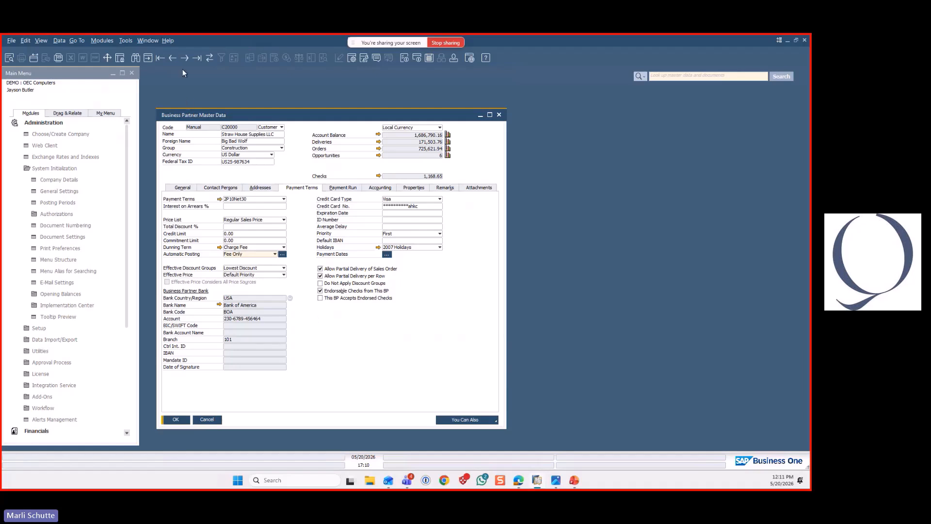
click(283, 247)
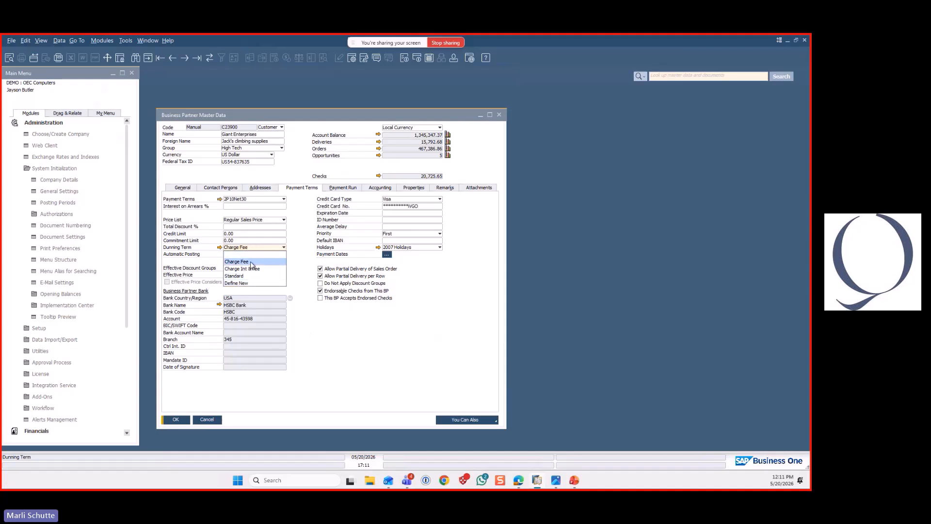
click(320, 331)
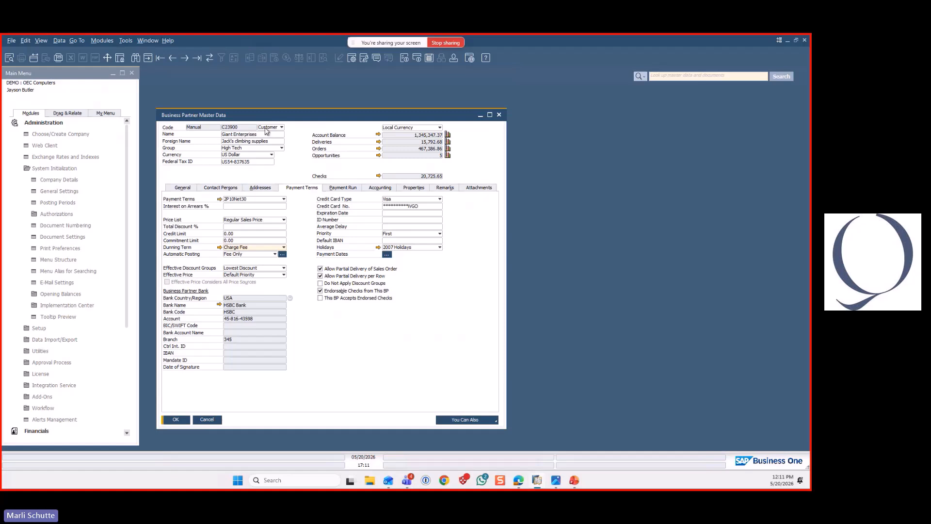
Check the default dunning term for customers in the business partner General Settings, and return to the Giant Enterprises record
drag(262, 113, 271, 102)
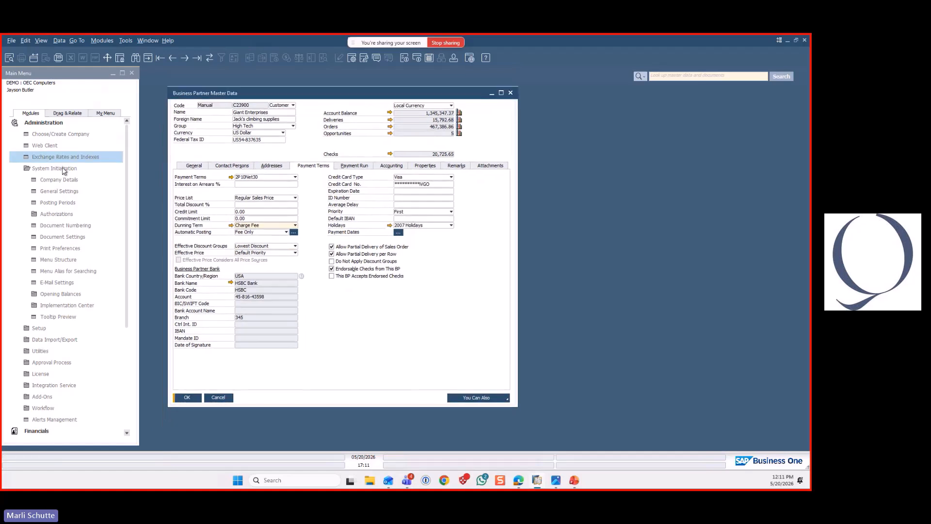
click(61, 168)
click(60, 191)
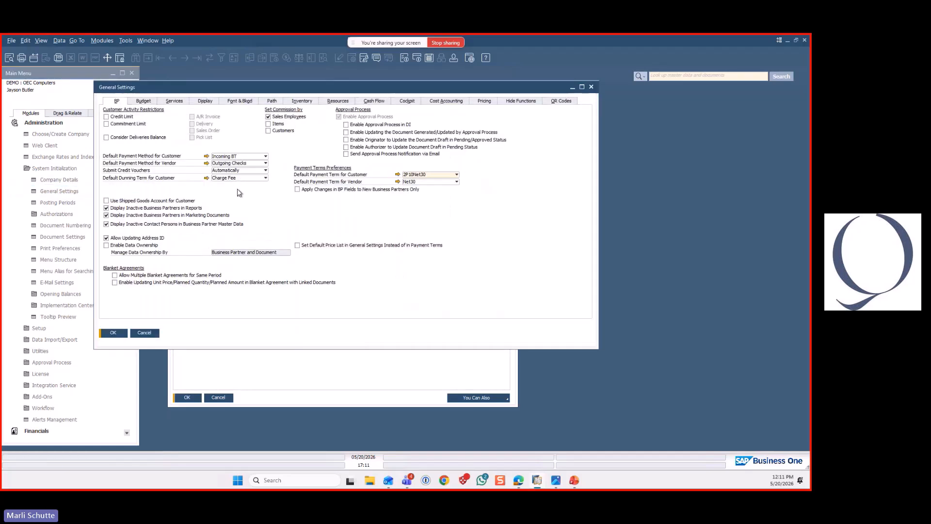
click(145, 333)
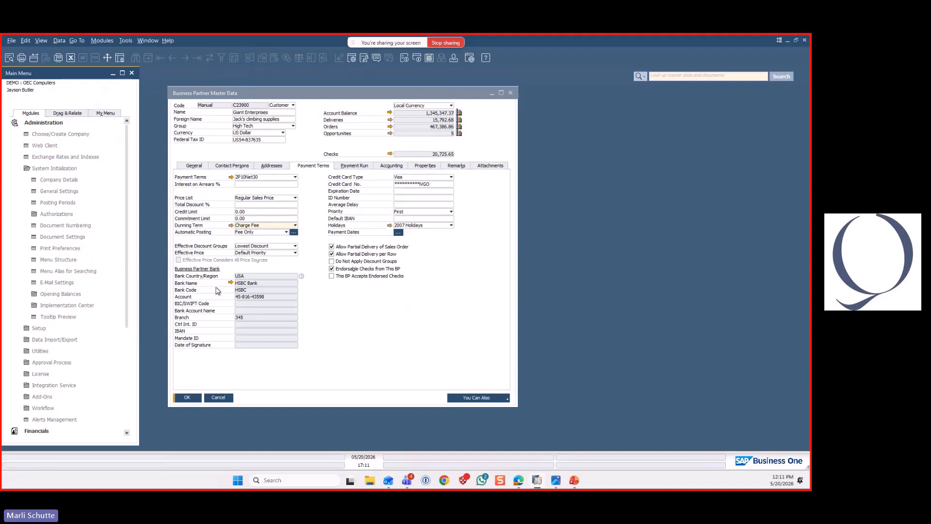
drag(278, 93, 279, 86)
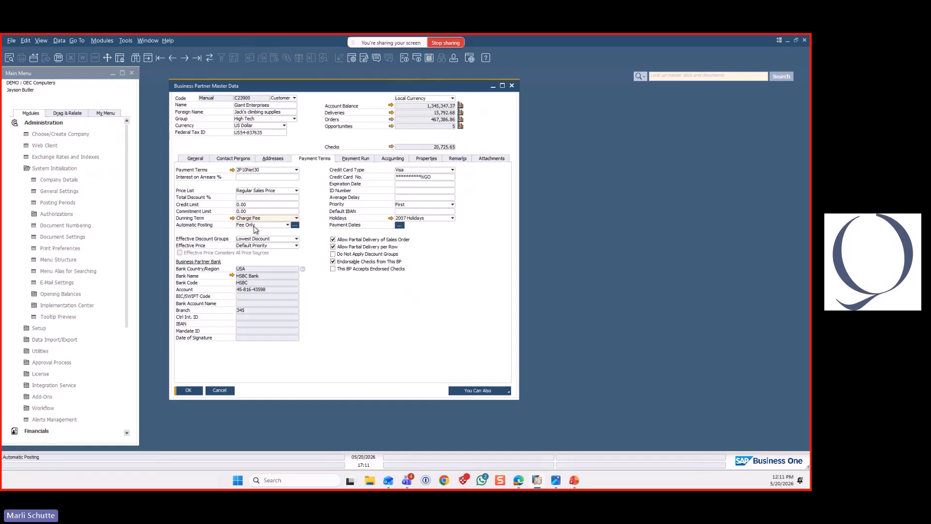
Open the Cried Wolf A/R invoice posted 01/01/2026 and show its logistics details
click(61, 169)
click(63, 125)
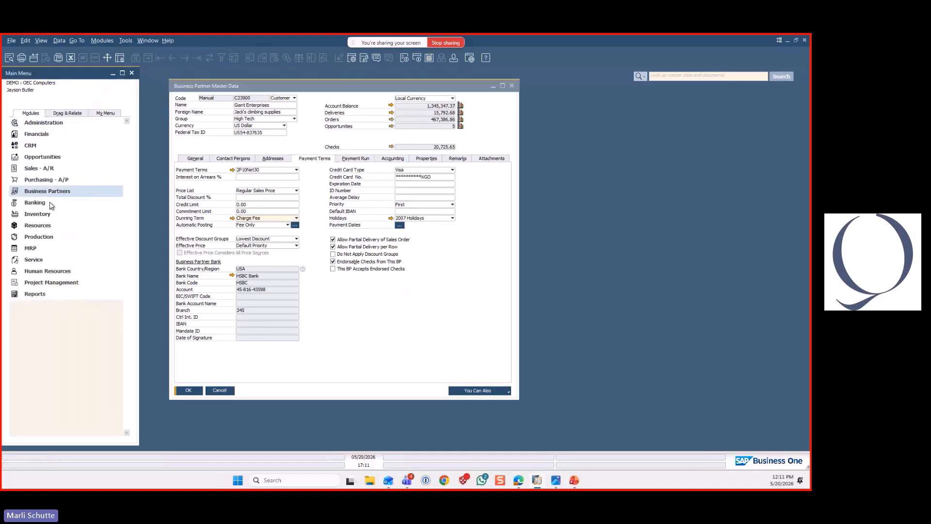
click(49, 170)
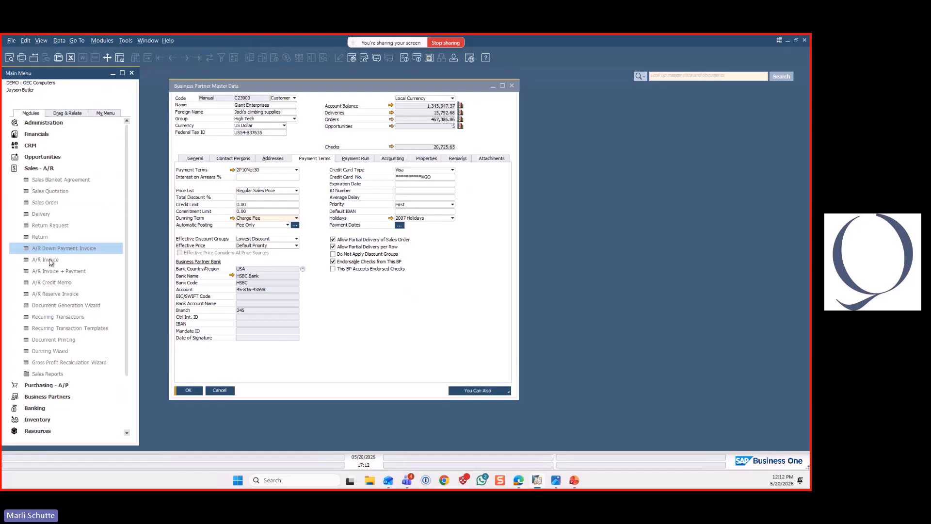
click(46, 260)
click(196, 57)
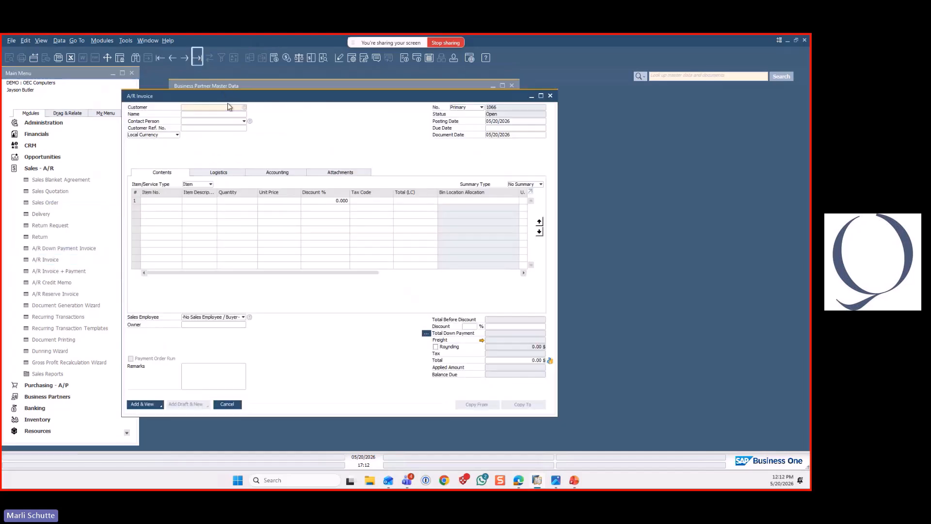
click(174, 57)
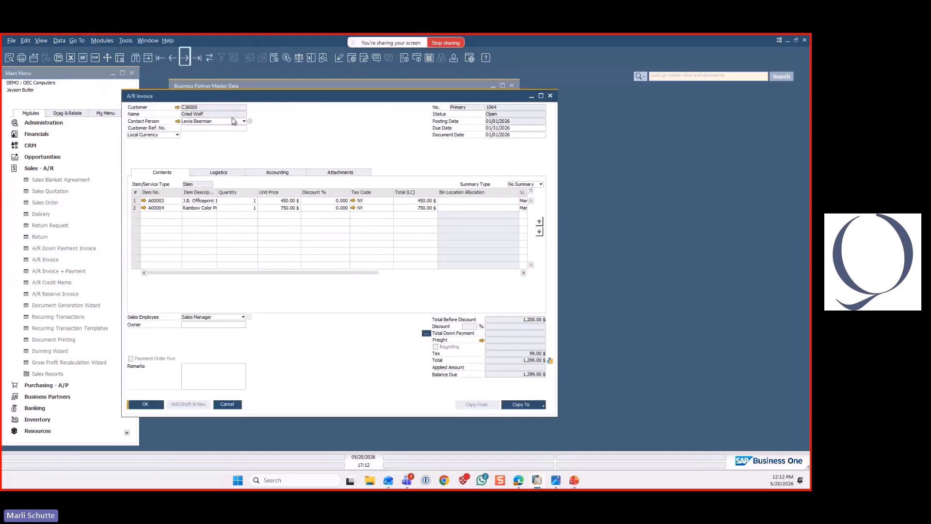
click(230, 176)
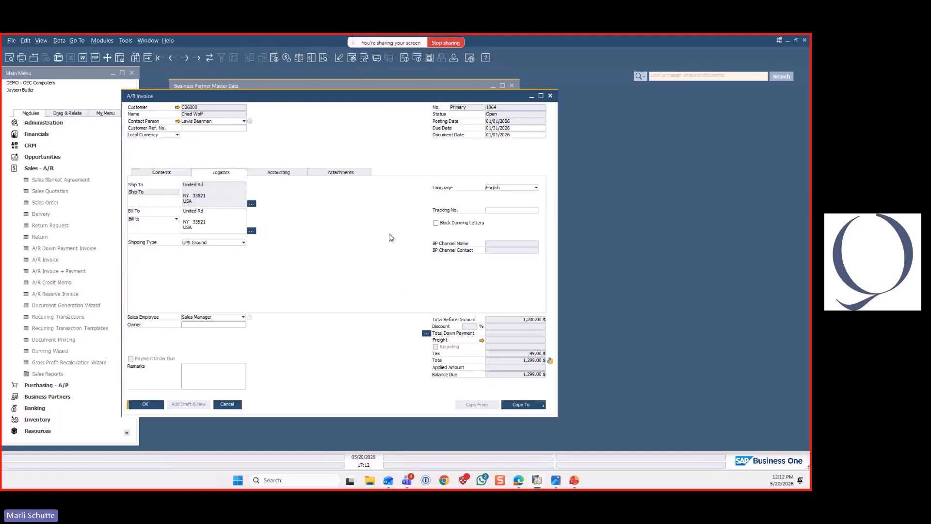
Block dunning letters on the Cried Wolf invoice and save, clear the block and save again, closing the invoice and customer windows
click(436, 222)
click(145, 405)
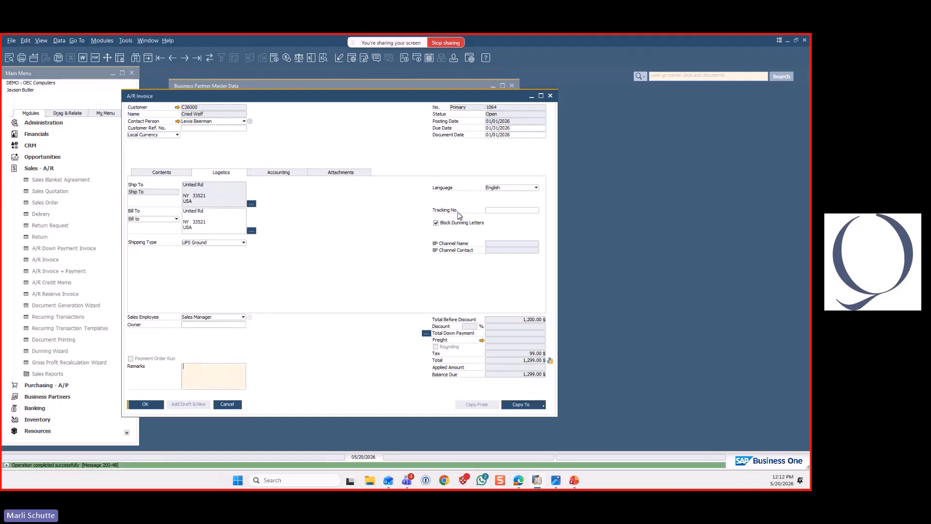
click(436, 222)
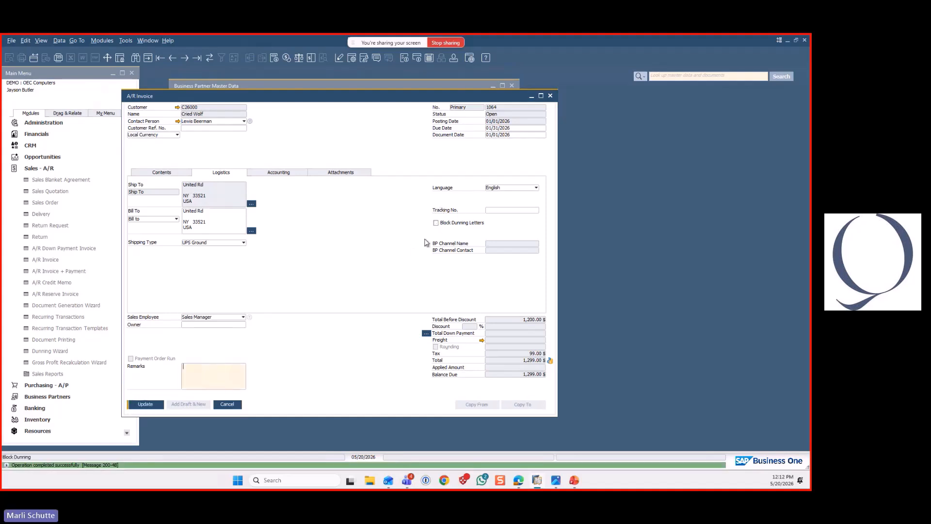
click(145, 404)
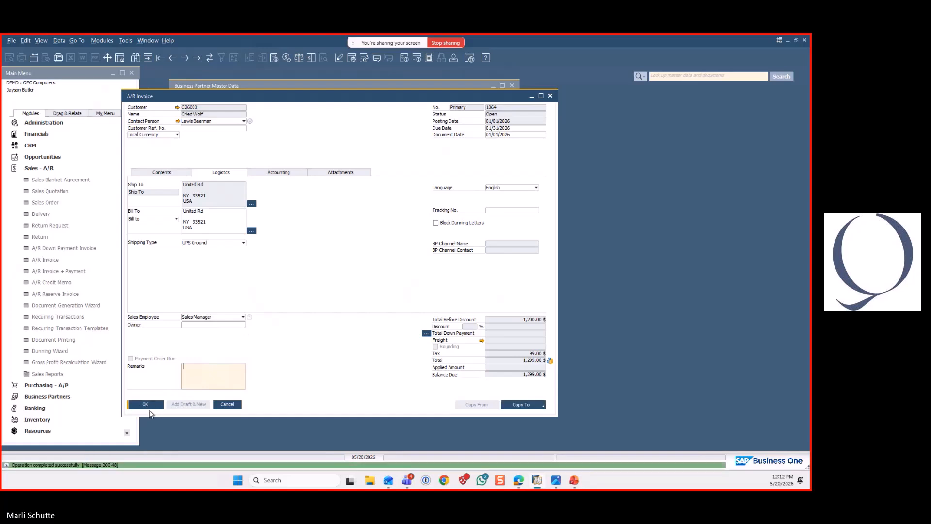
click(228, 404)
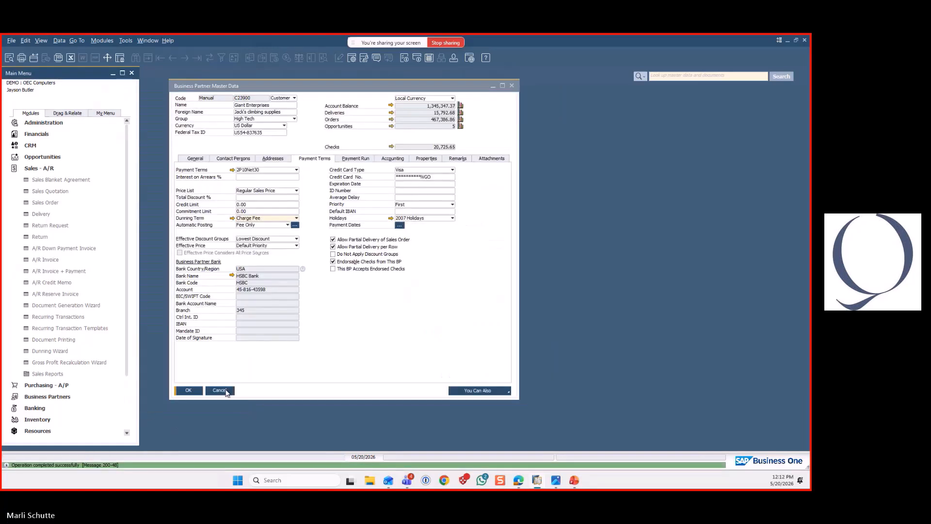
click(229, 394)
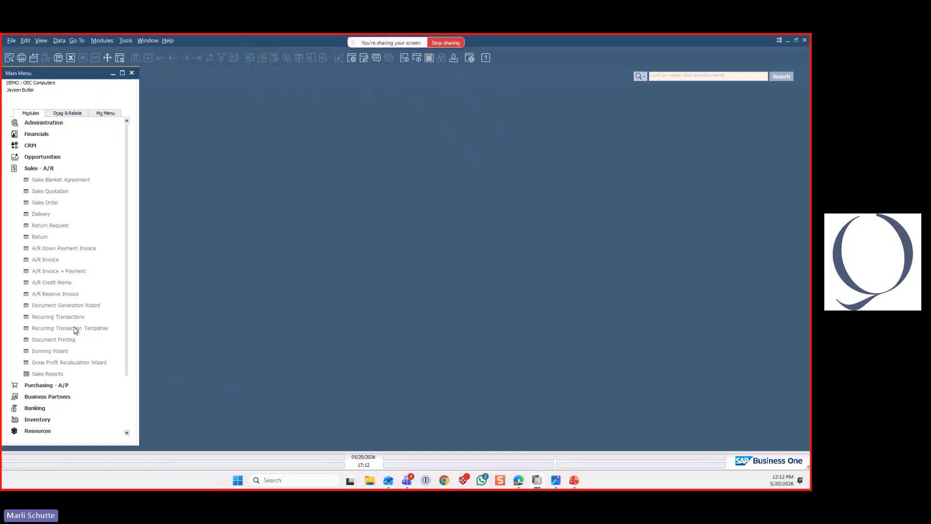
Open the business partner record of Straw House Supplies LLC and display its account balance transactions
click(32, 169)
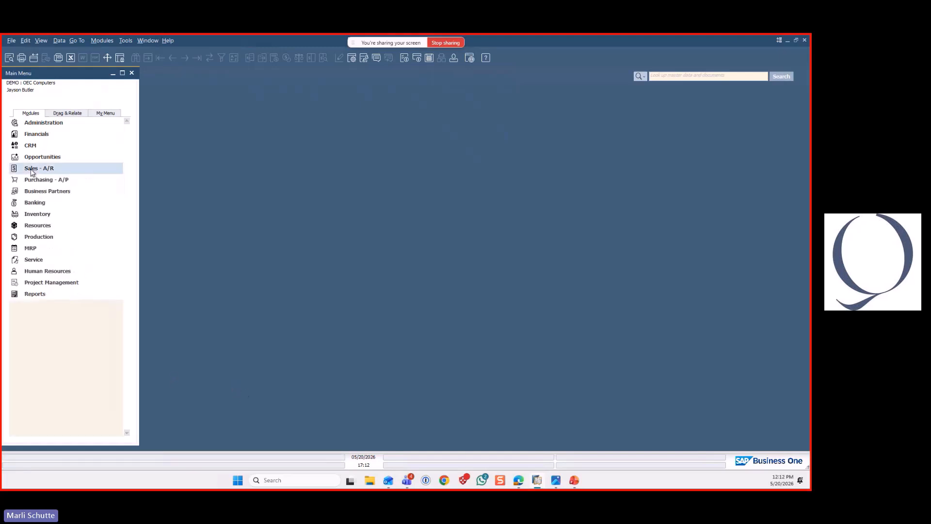
click(35, 191)
click(92, 205)
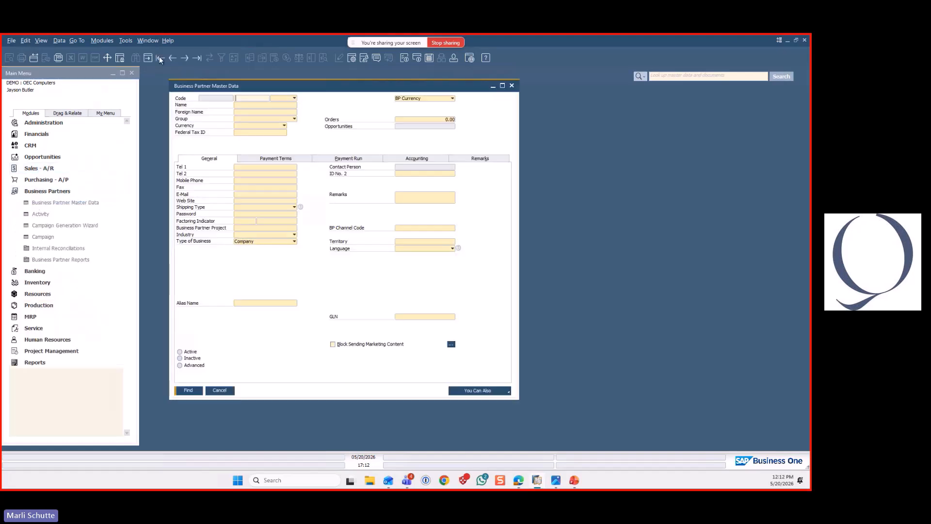
drag(254, 85, 562, 82)
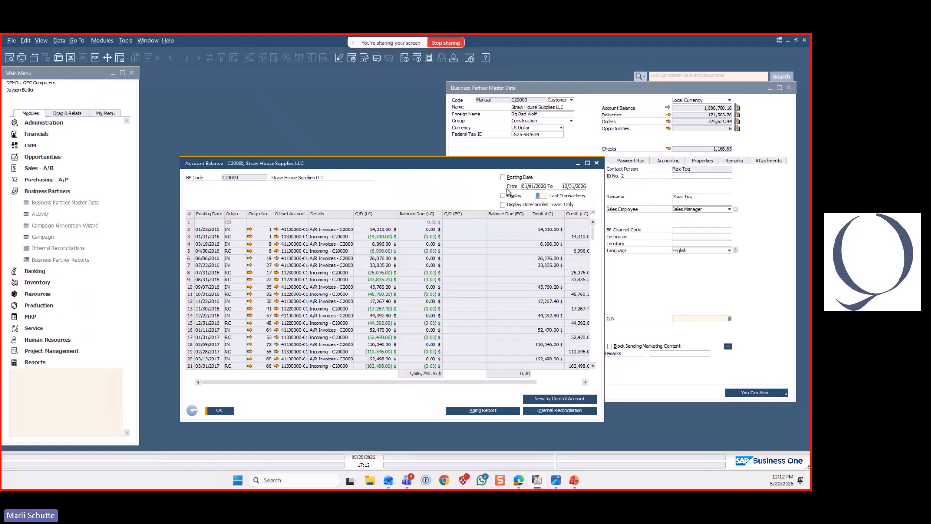
Run the customer receivables aging report for Straw House Supplies LLC as of 05/20/2026, review its invoices, and close the report
click(492, 412)
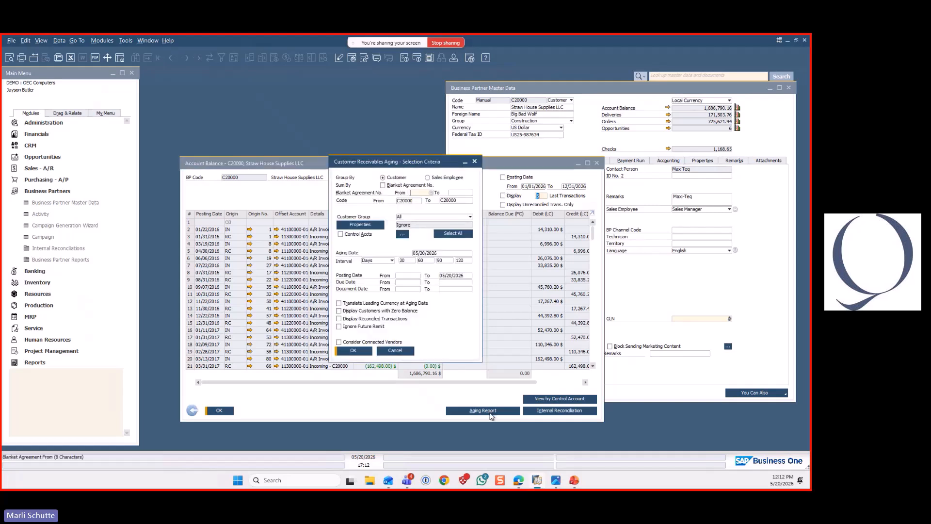
click(362, 353)
drag(570, 374, 724, 428)
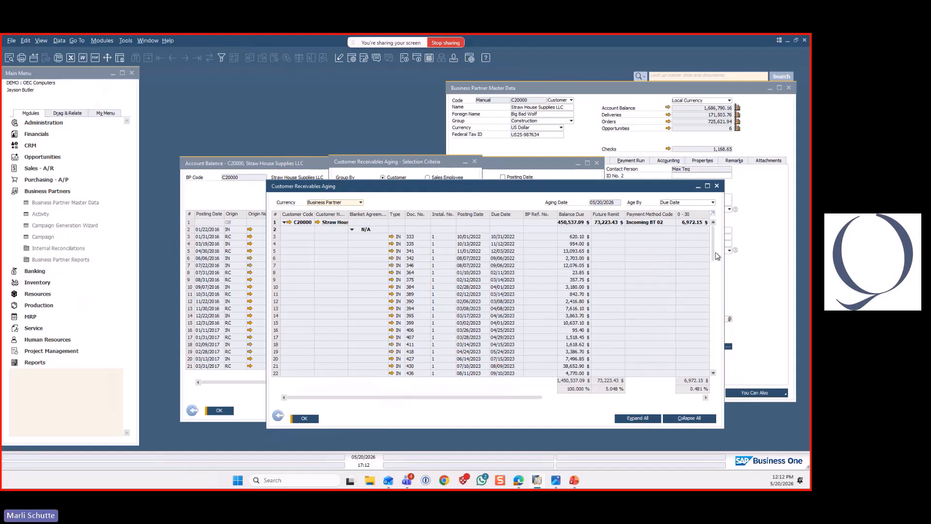
scroll(712, 230, down, 3)
scroll(712, 231, up, 3)
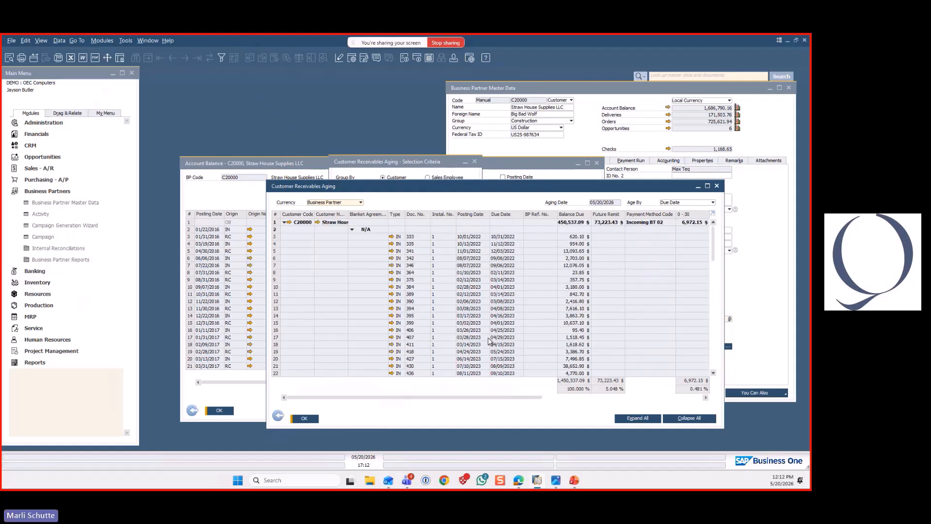
click(276, 417)
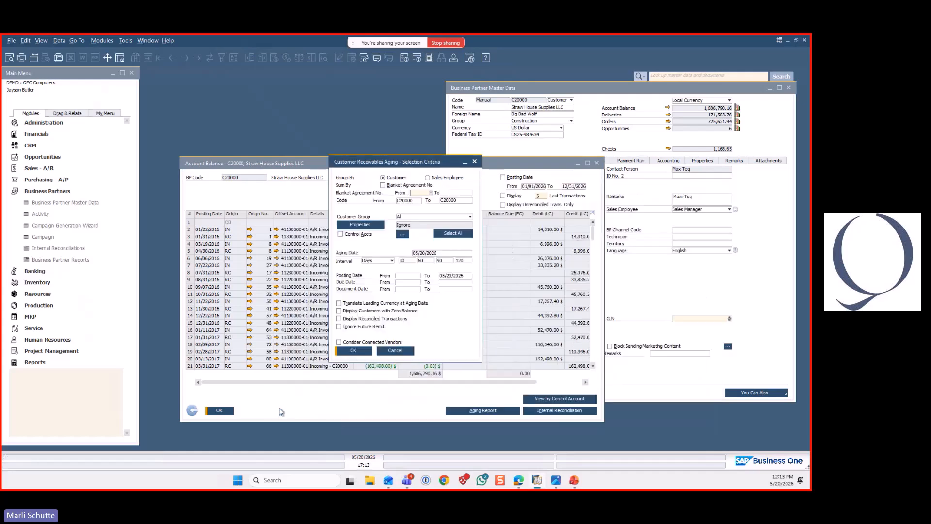
click(395, 351)
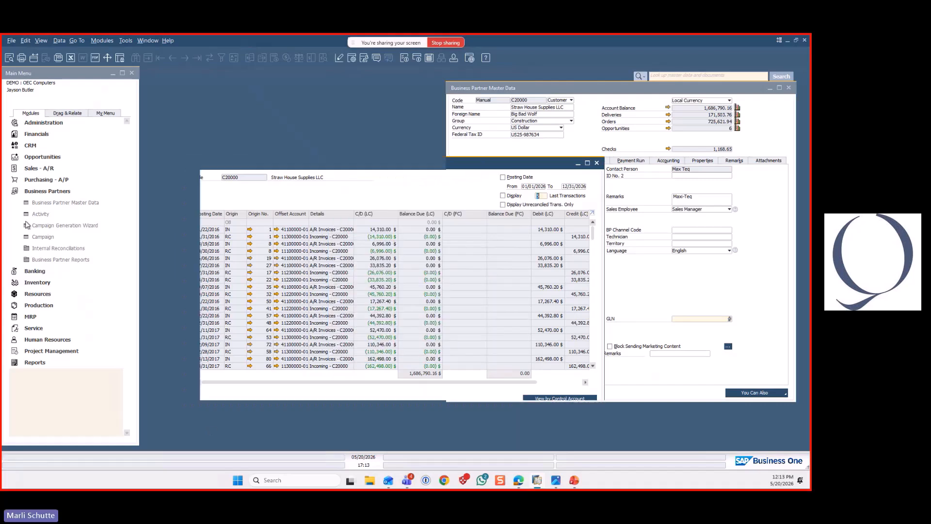
Open the Dunning Wizard and advance from its introduction to the wizard options
click(39, 168)
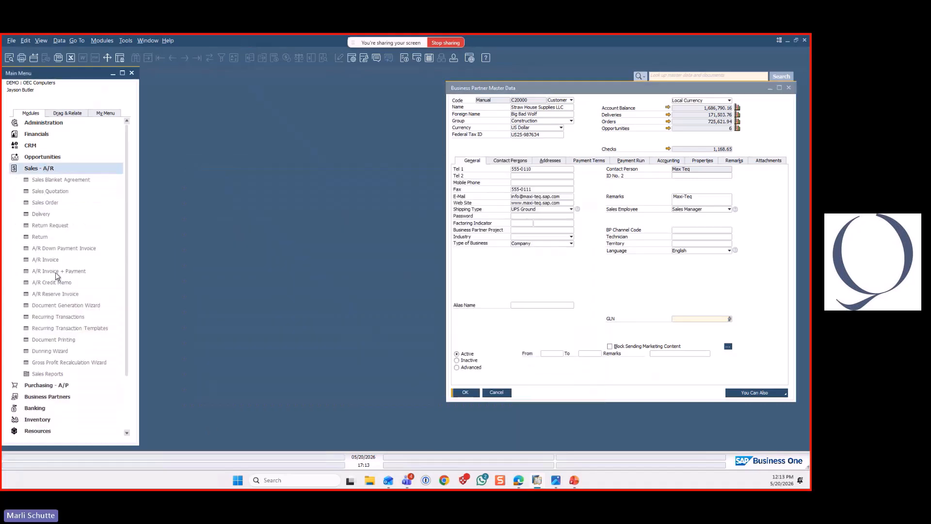
click(51, 352)
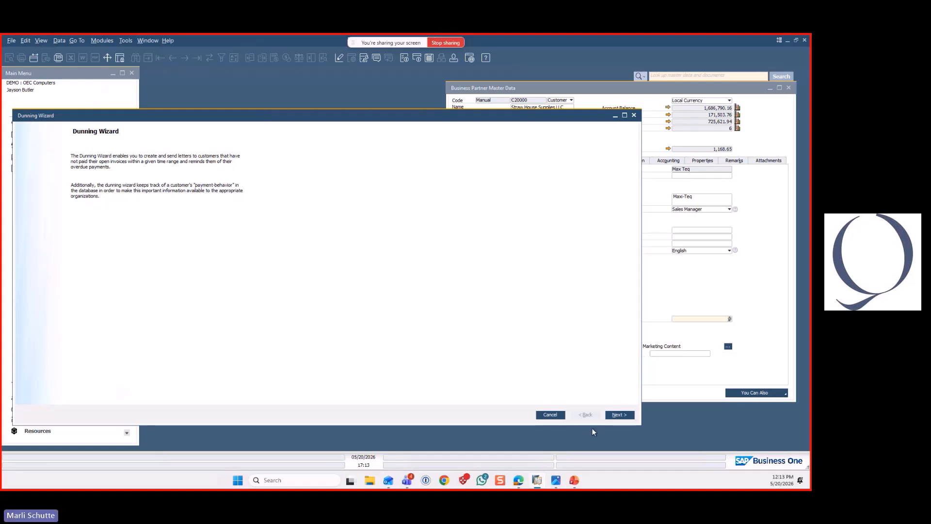
click(620, 415)
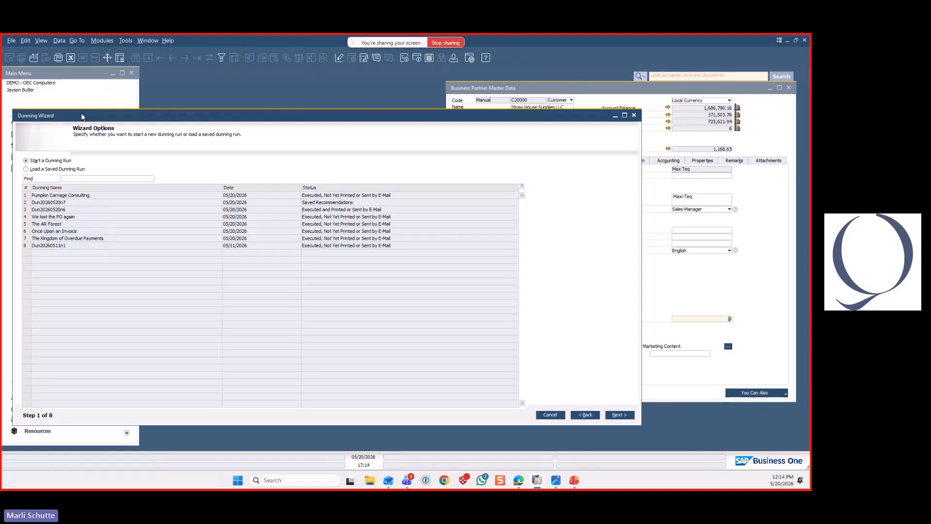
Try loading the saved Pumpkin Carriage Consulting dunning run, and return to the option to start a new run
click(47, 168)
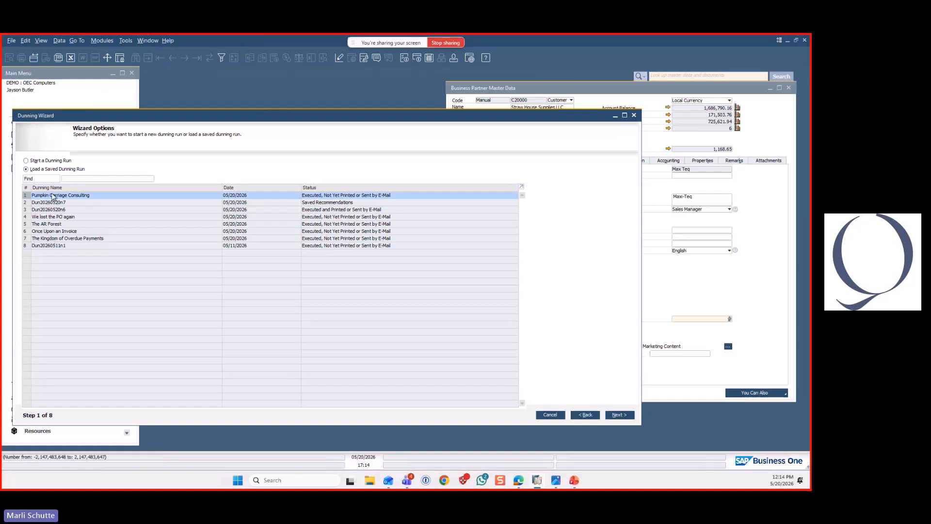
click(619, 415)
click(589, 416)
click(29, 161)
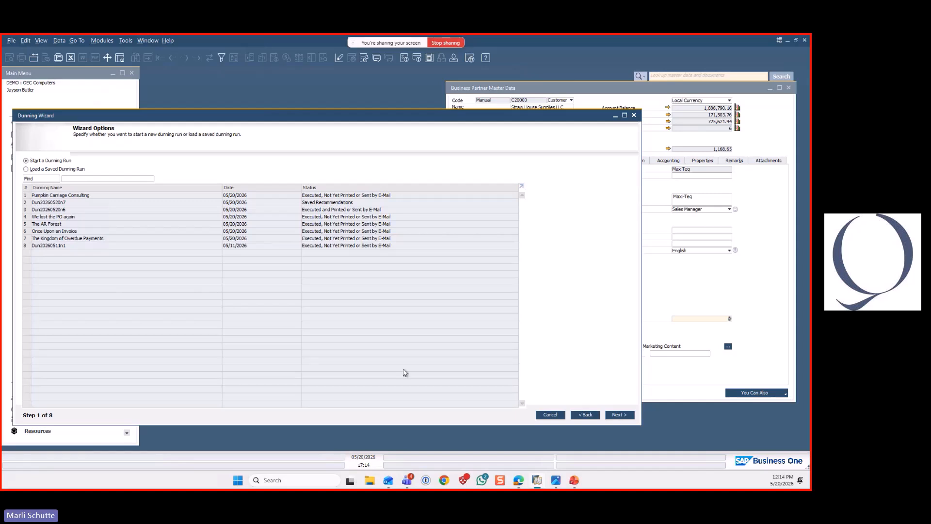
Name the new dunning run 3 Little Pigs, keep the dunning level at All, and set the dunning term to Charge Fee
click(619, 415)
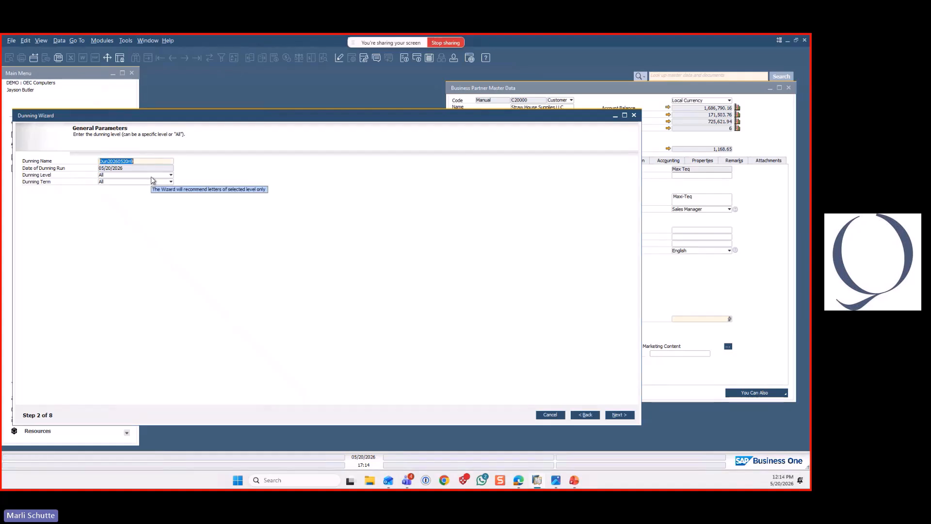
text(3 Littl)
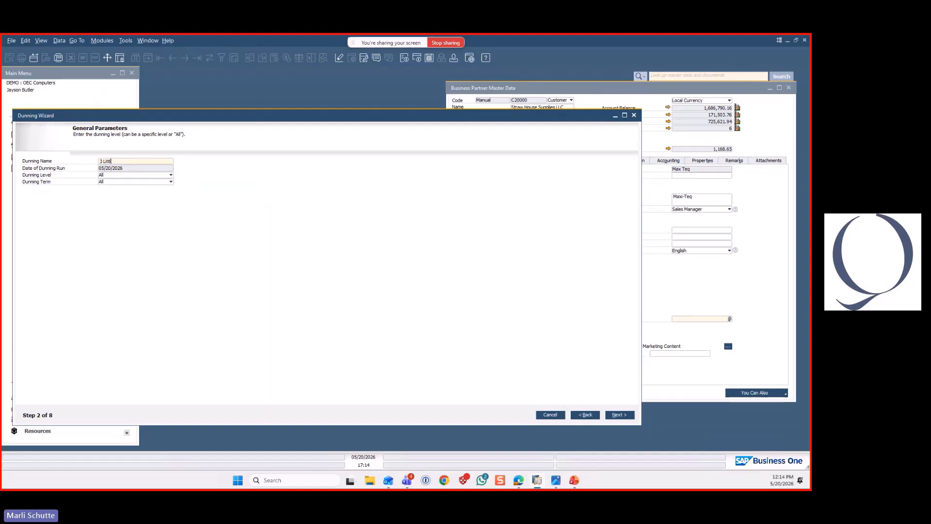
text(e Pigs)
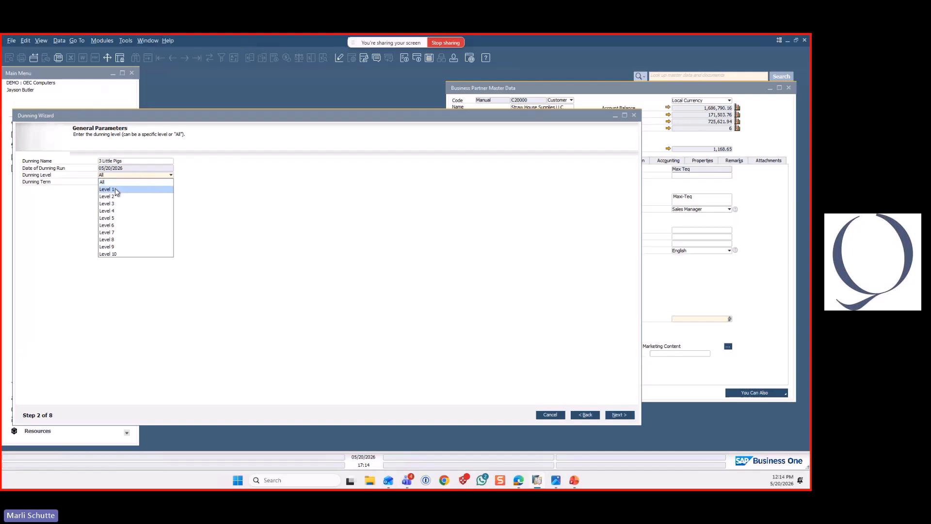
click(171, 183)
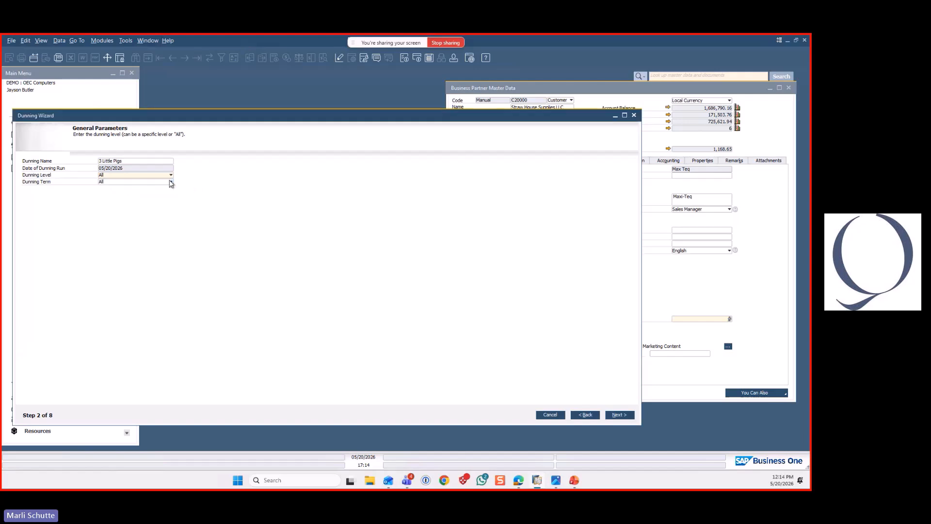
click(171, 182)
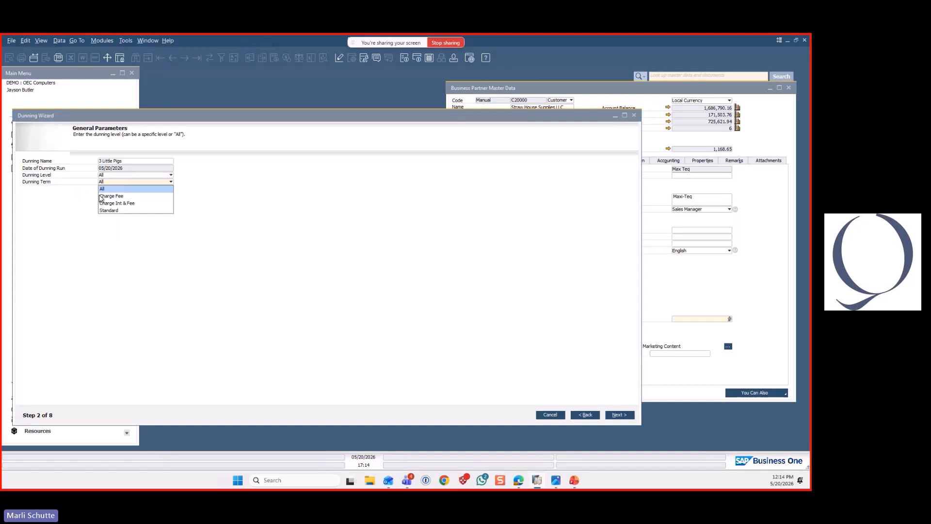
click(118, 196)
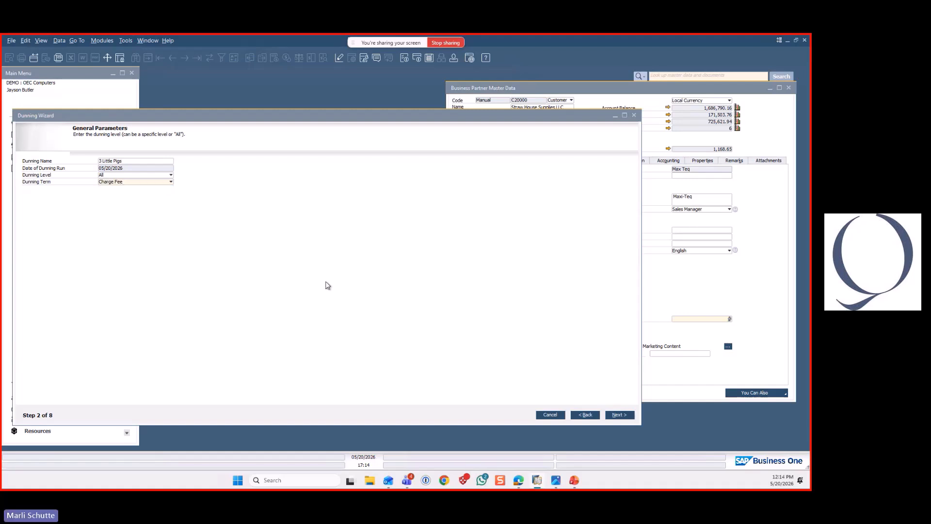
click(625, 416)
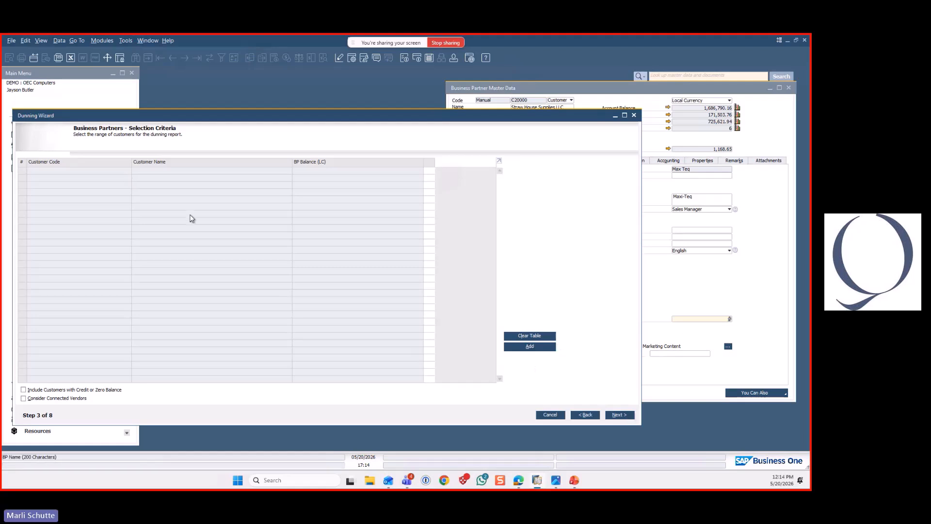
Add customers with codes C20000 to C99999 from all customer groups to the dunning run
click(528, 346)
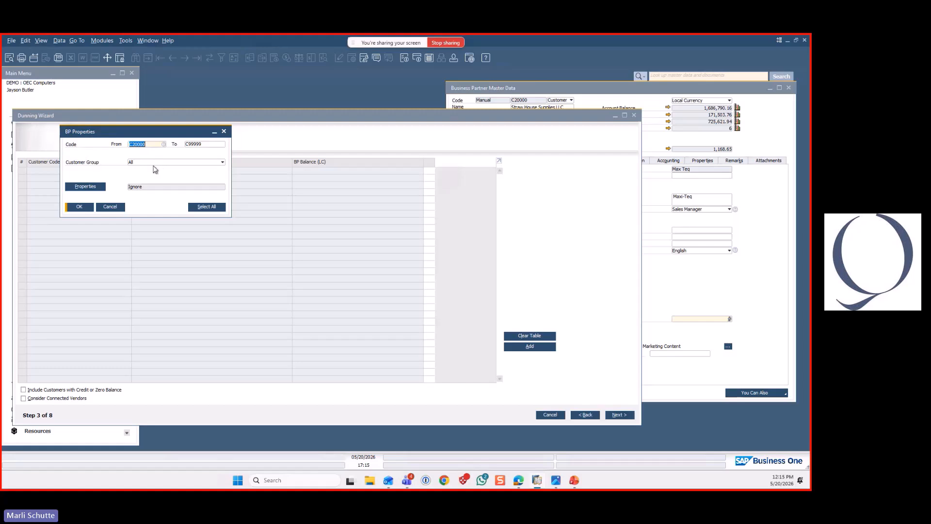
click(221, 163)
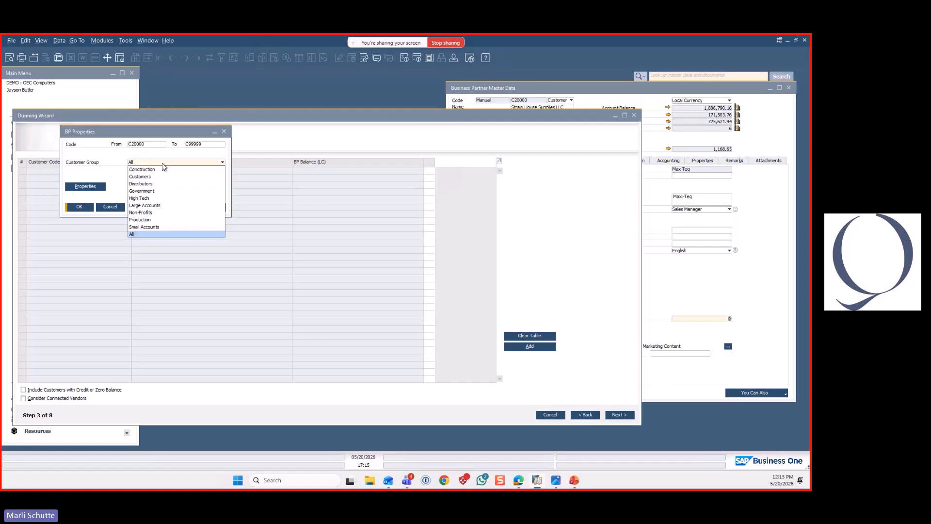
click(112, 159)
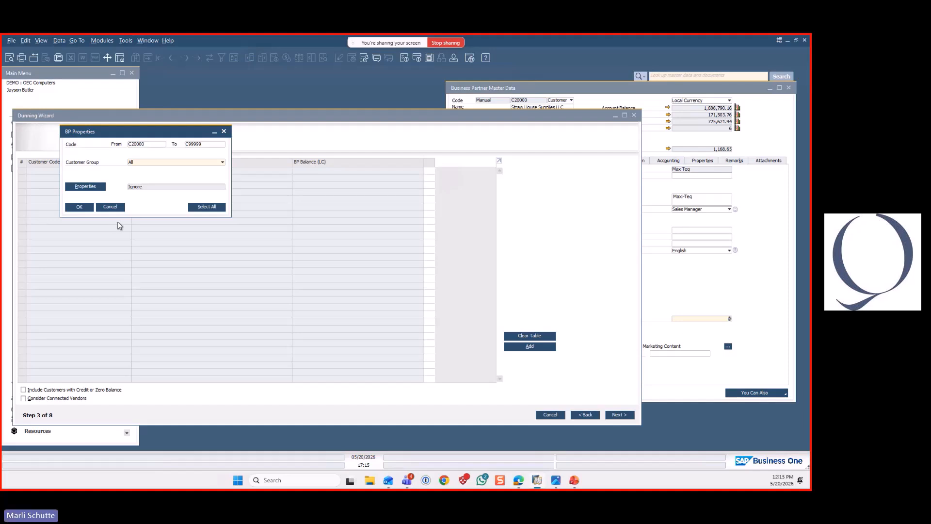
key(Return)
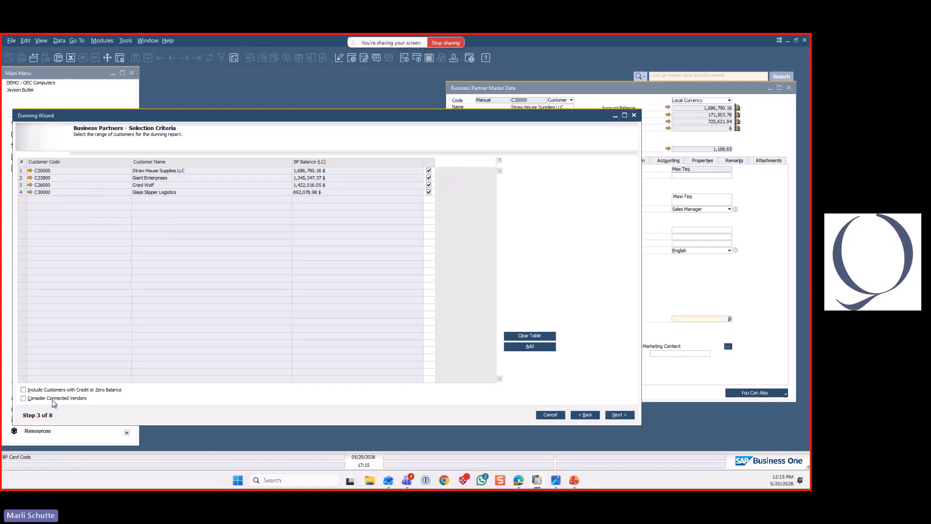
Enable Consider Connected Vendors and check the Connected Vendor field in the accounting details of Straw House Supplies LLC
click(23, 398)
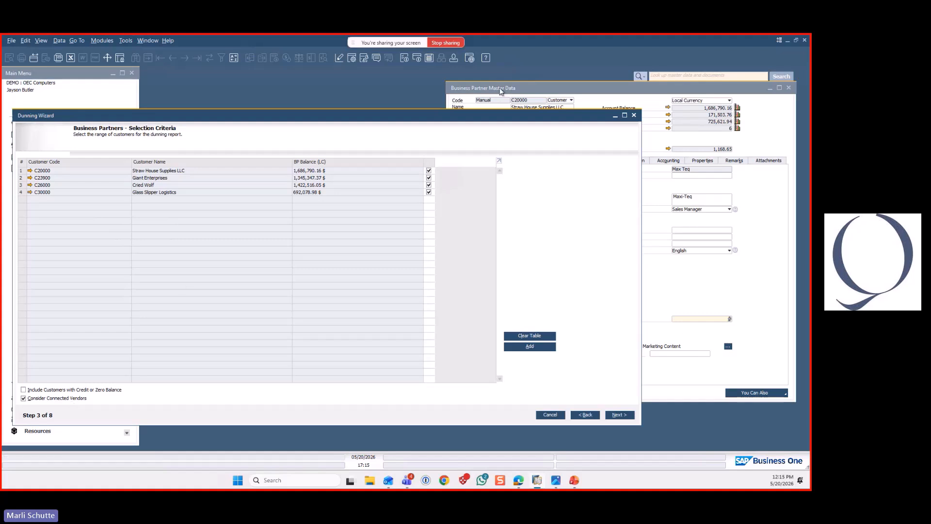
click(644, 147)
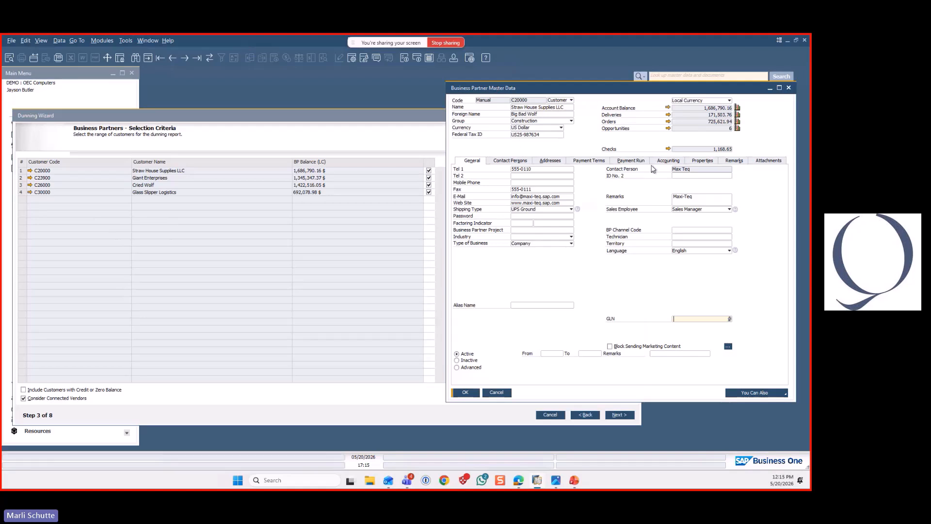
click(670, 162)
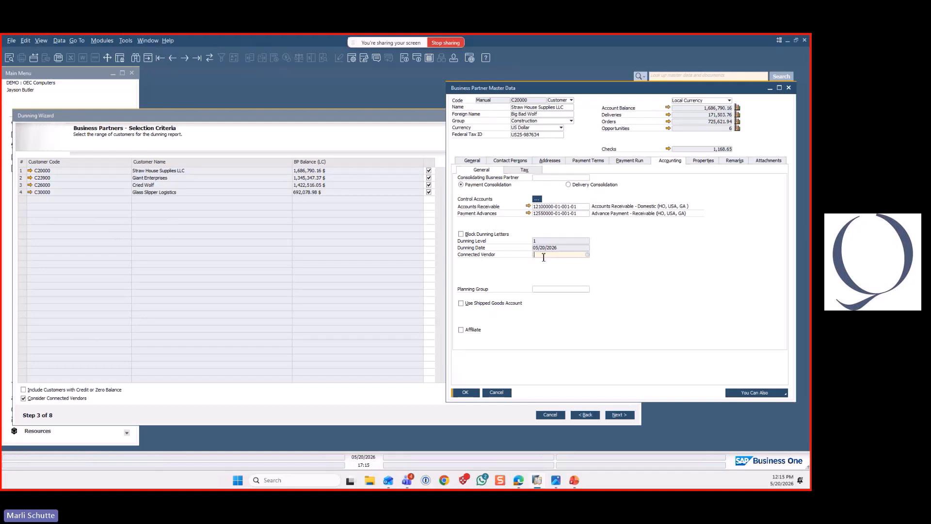
click(211, 115)
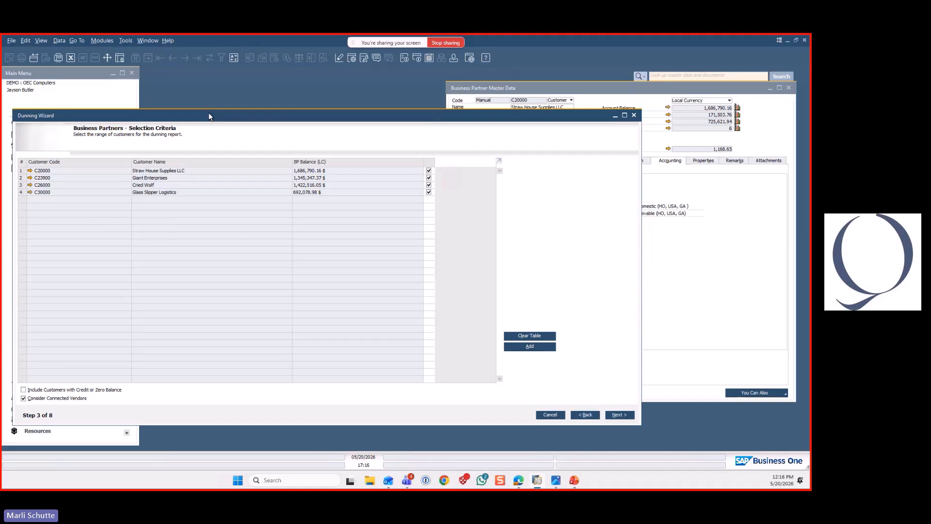
Try out the customer selection and balance and vendor options, keep all listed customers selected, and continue to the document parameters
click(427, 185)
click(429, 178)
click(429, 178)
click(25, 391)
click(39, 399)
click(619, 415)
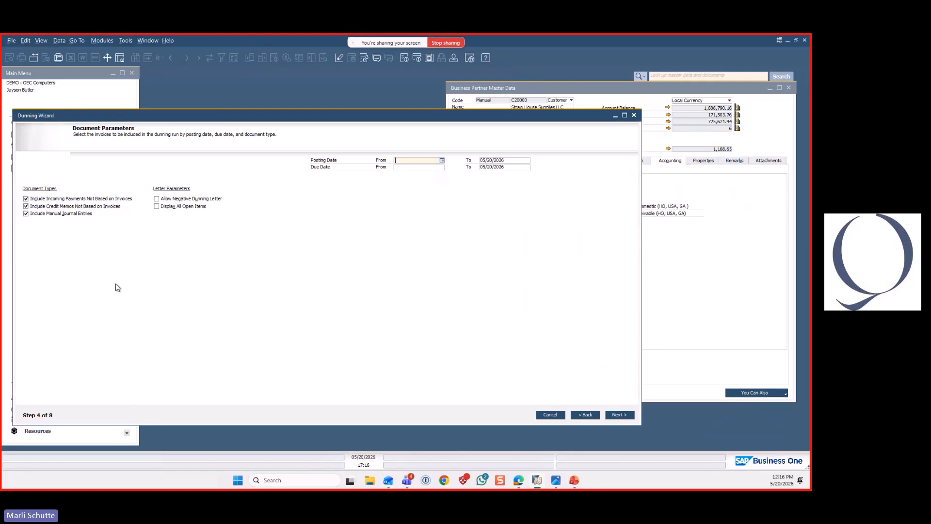
Read the field help for Include Incoming Payments Not Based on Invoices and close it
right_click(85, 201)
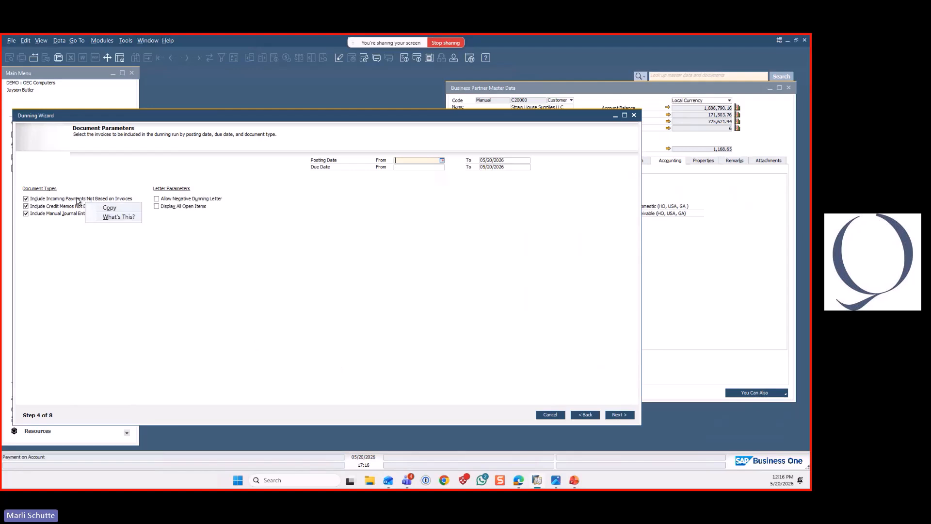
click(112, 218)
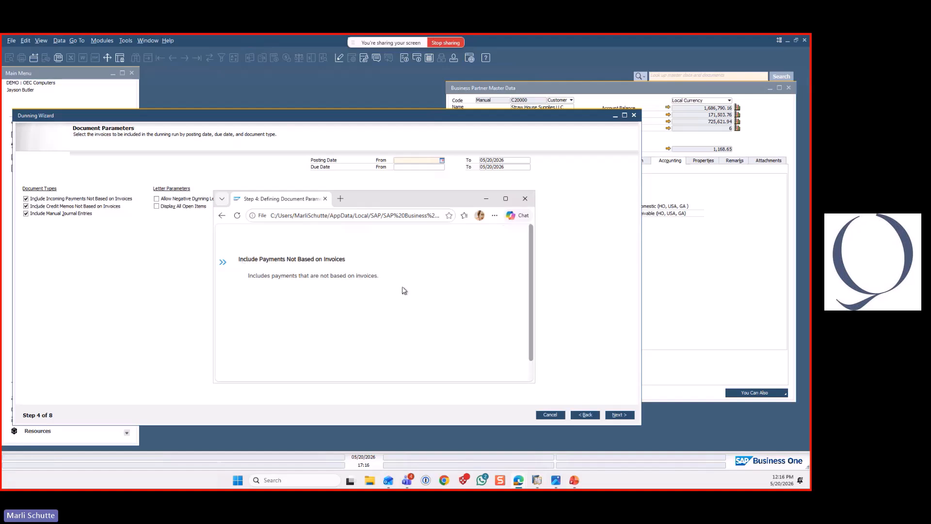
click(525, 198)
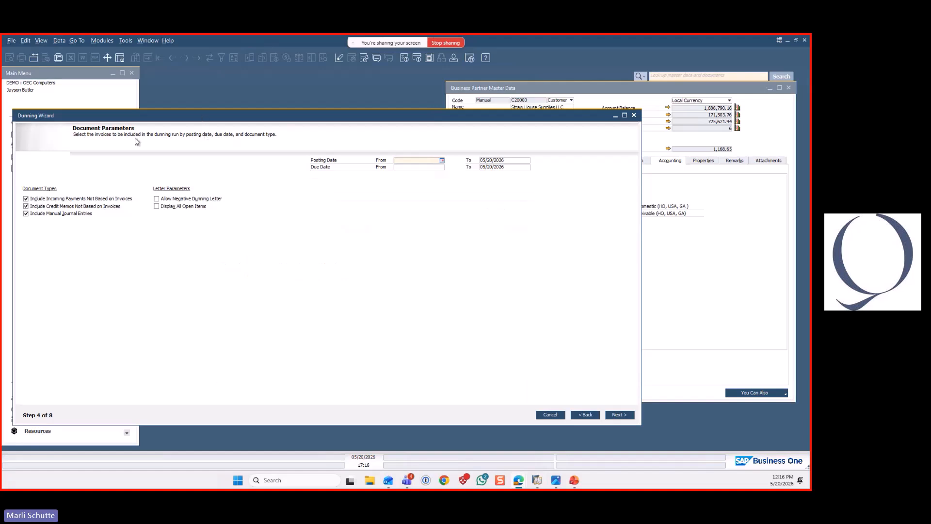
Open the context help on defining document parameters, enlarge its window to read it, and close it
click(167, 41)
mouse_move(174, 53)
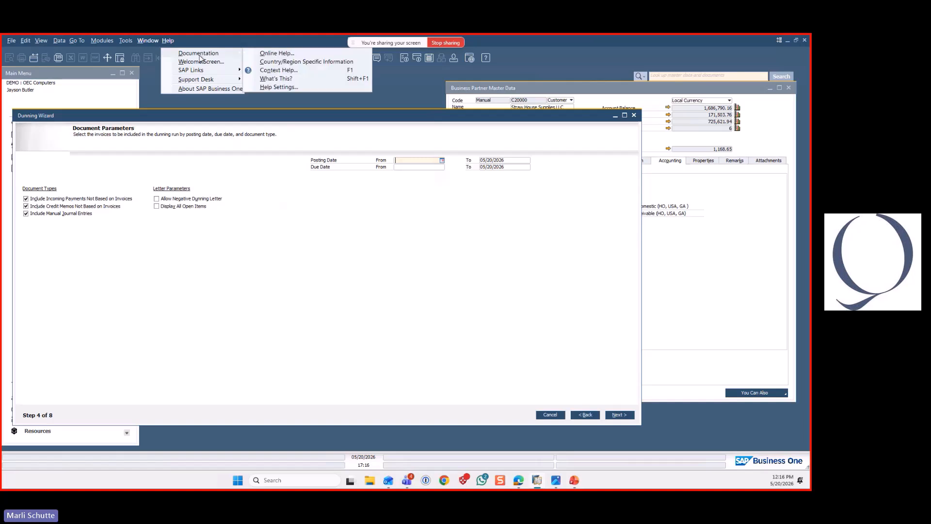
click(270, 70)
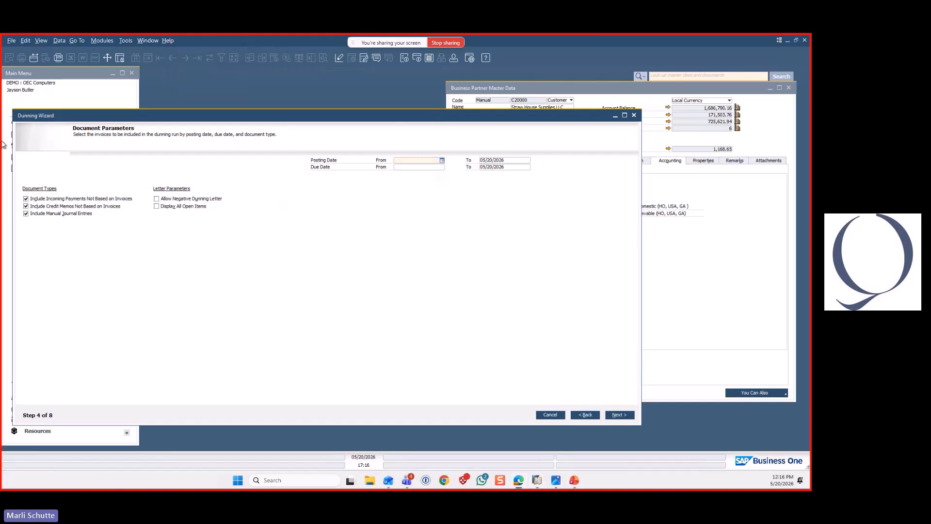
drag(610, 315, 718, 423)
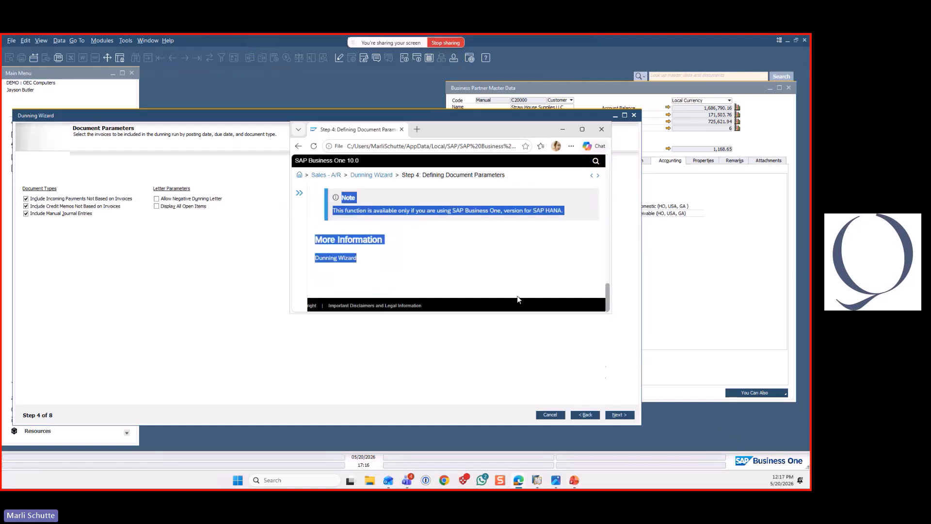
drag(645, 368, 696, 421)
click(560, 188)
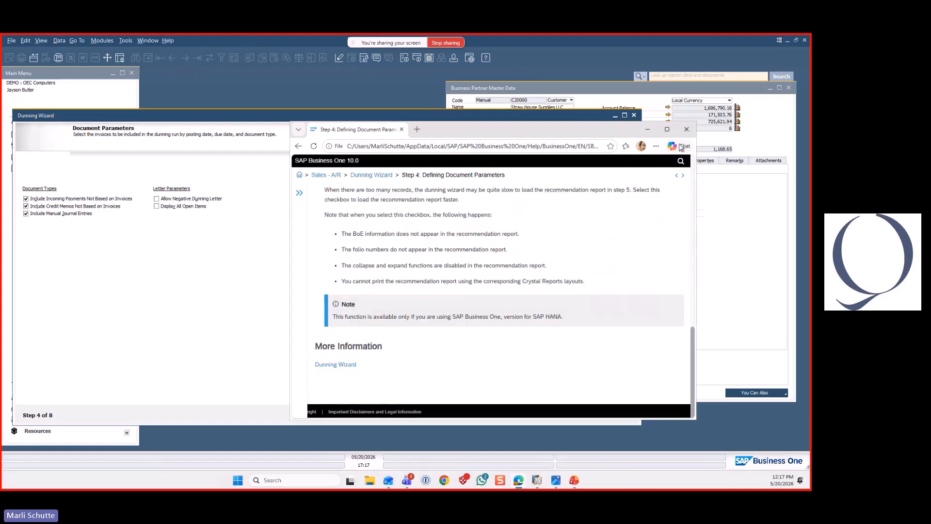
click(686, 129)
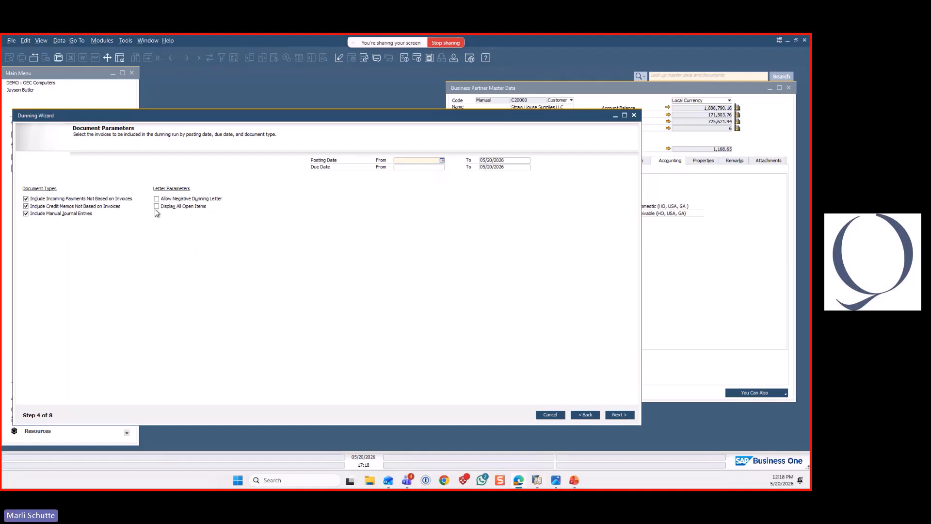
Generate the recommendation report with the default document parameters, view it full size, and minimise the wizard
click(630, 415)
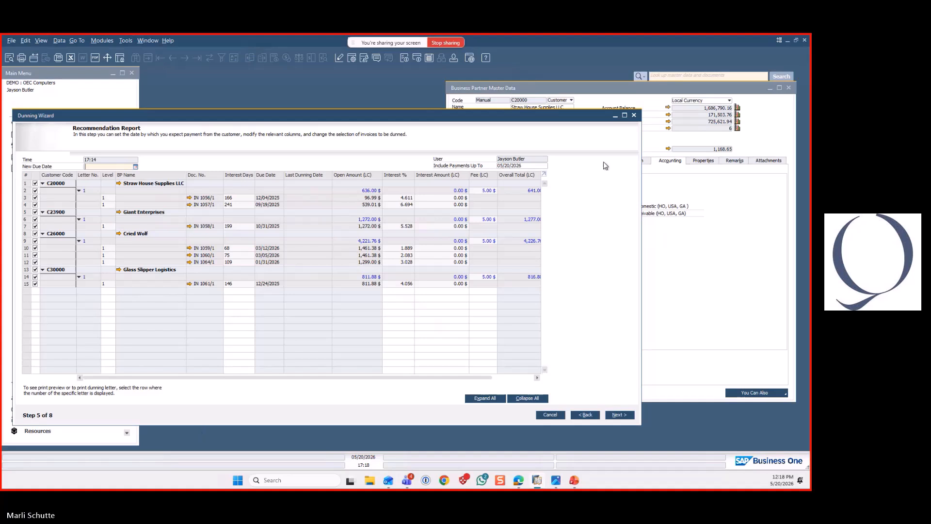
click(624, 116)
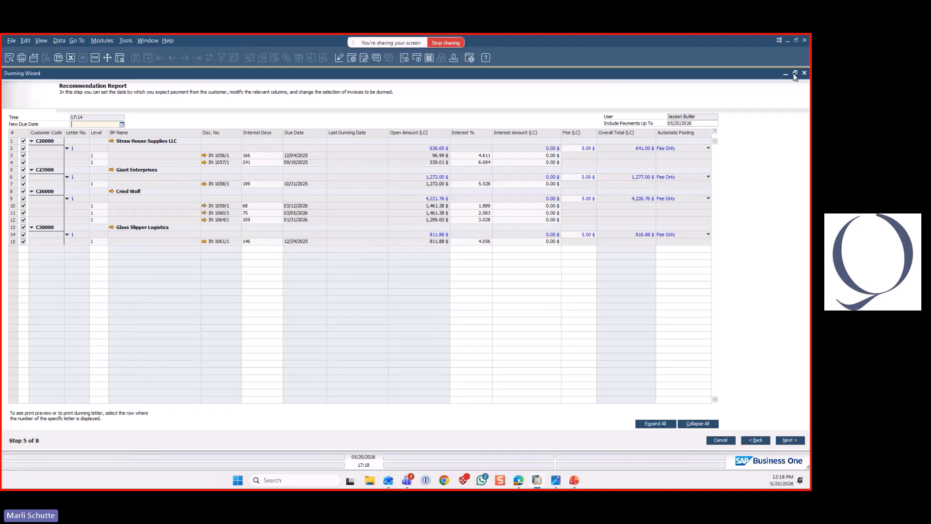
mouse_move(796, 73)
click(786, 73)
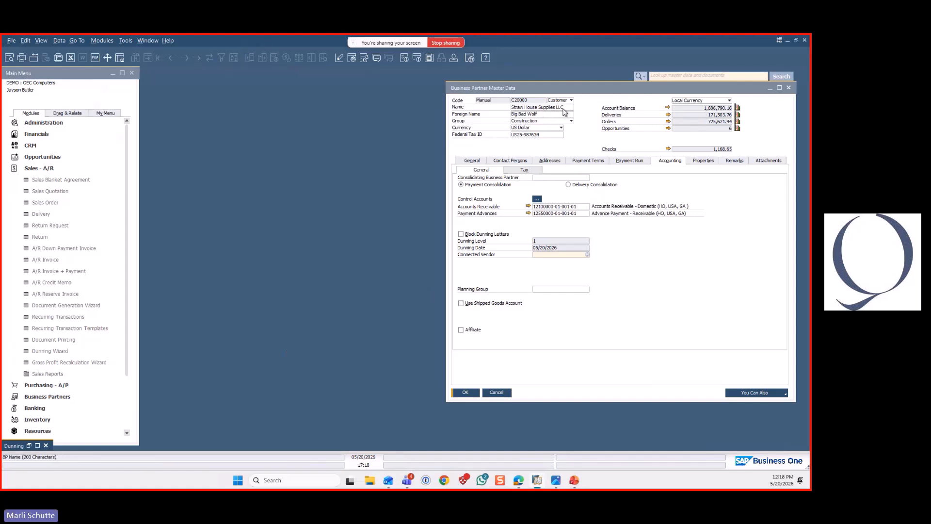
Display the account balance of Straw House Supplies LLC, limited to unreconciled transactions
click(669, 108)
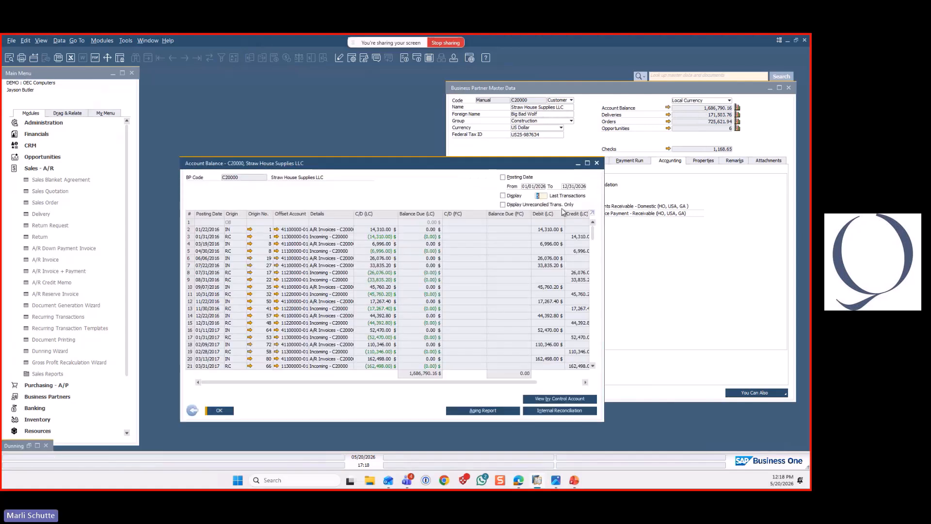
click(503, 204)
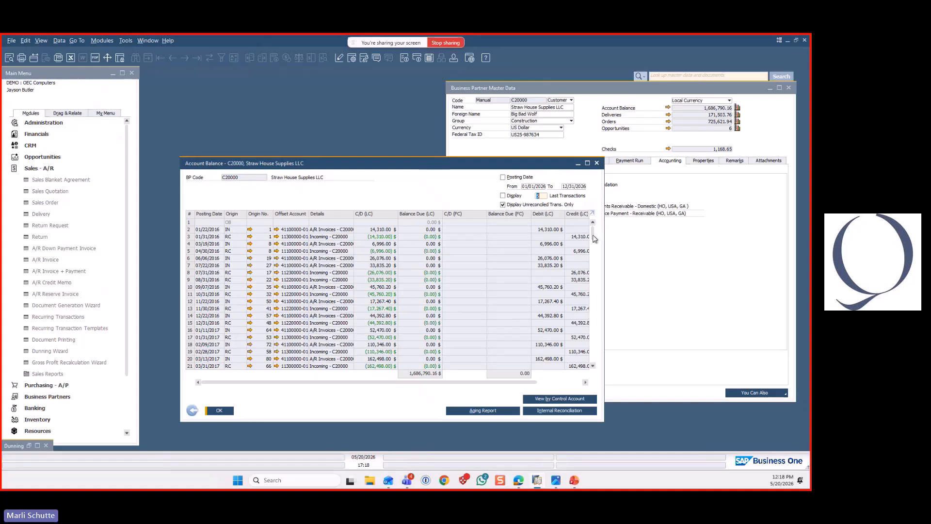
mouse_move(592, 236)
mouse_down()
mouse_move(596, 281)
mouse_move(591, 220)
mouse_up()
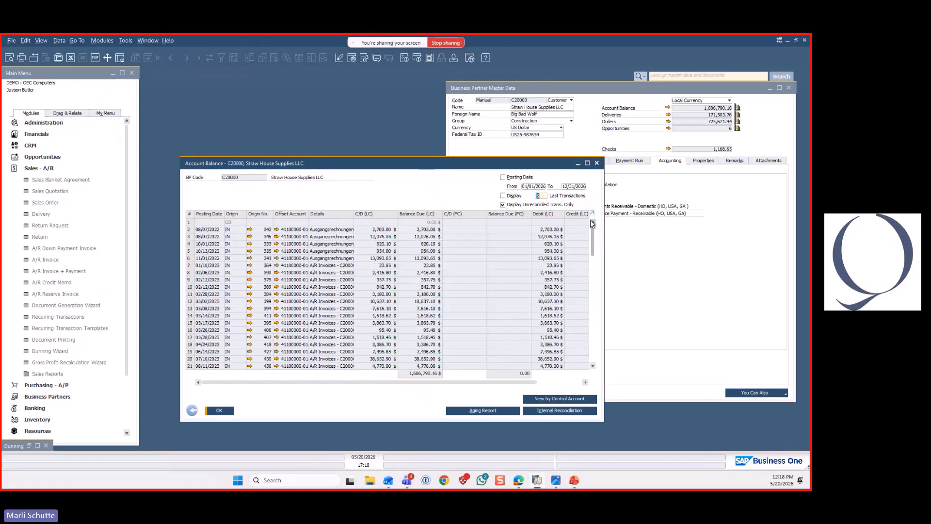
Restore the dunning wizard and regenerate the recommendation report with Display All Open Items enabled for selected BPs
click(30, 444)
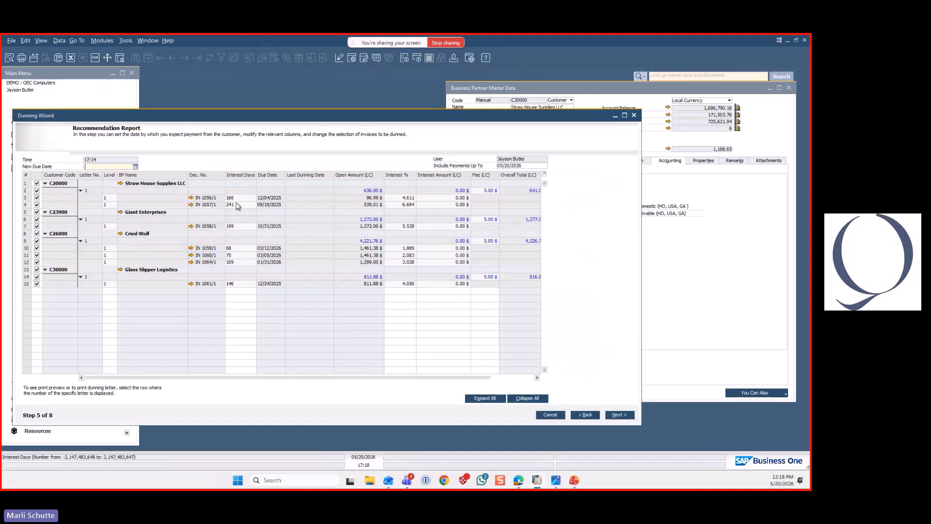
click(586, 415)
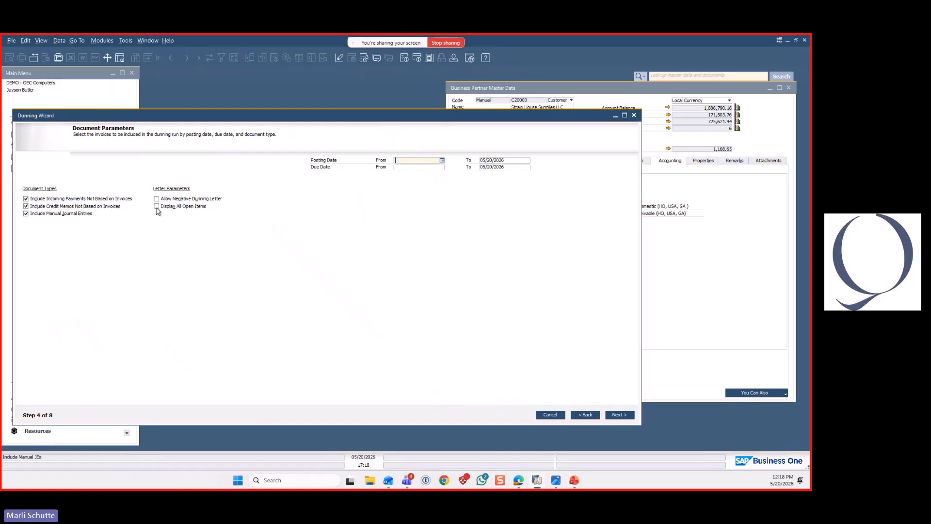
click(157, 207)
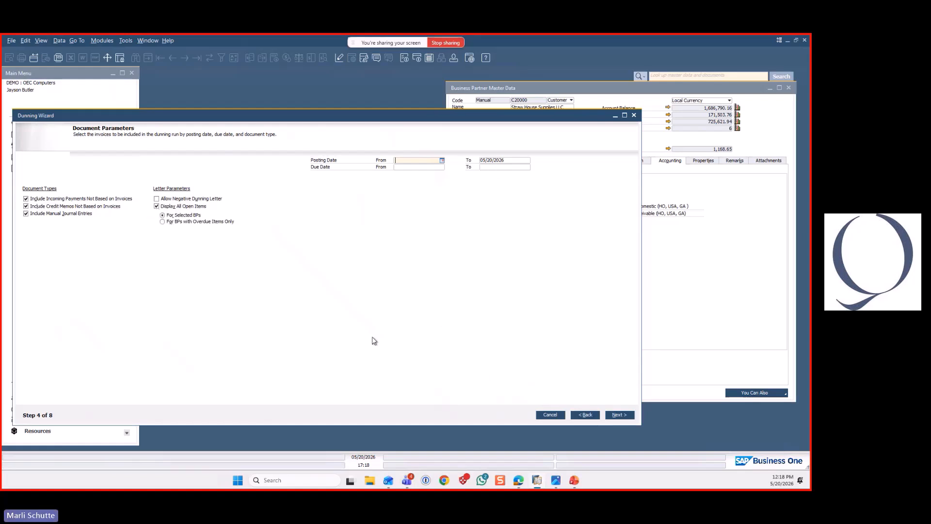
click(619, 416)
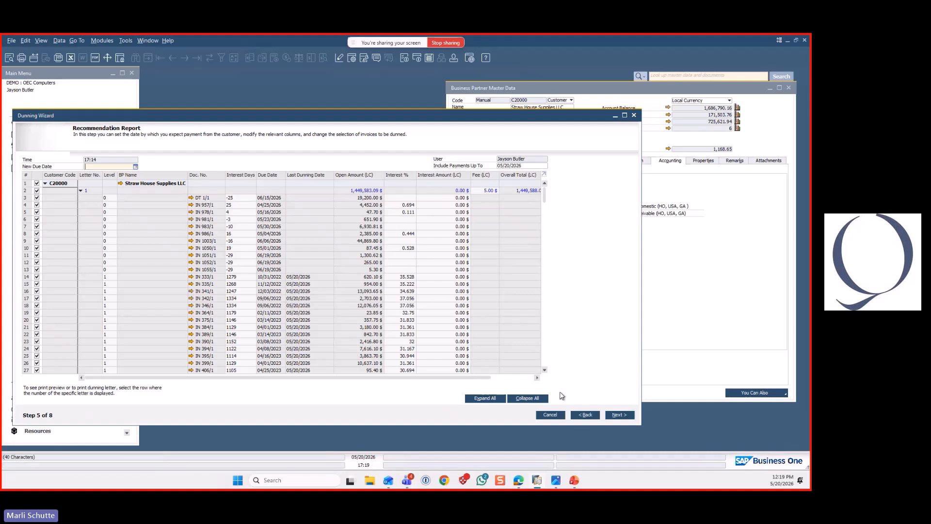
Return to the document parameters, turn off Display All Open Items, and regenerate the recommendation report
click(586, 415)
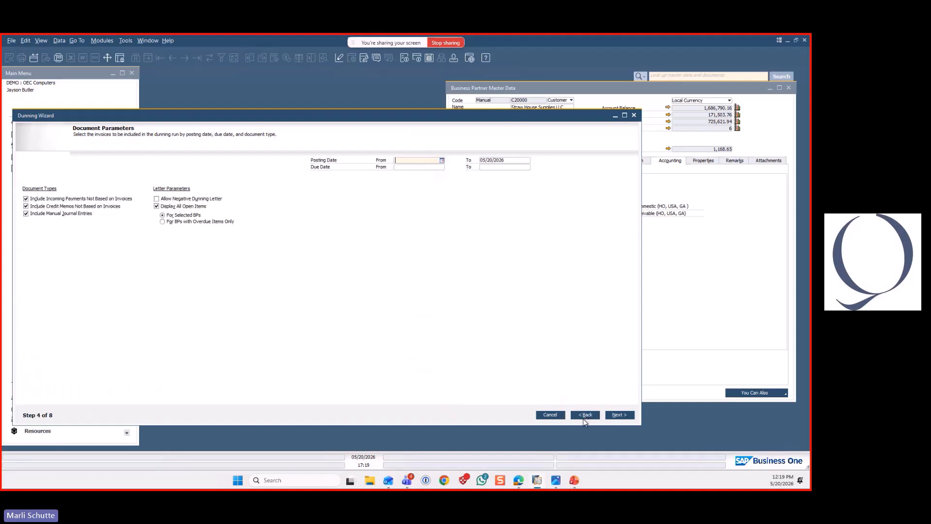
click(156, 206)
click(157, 206)
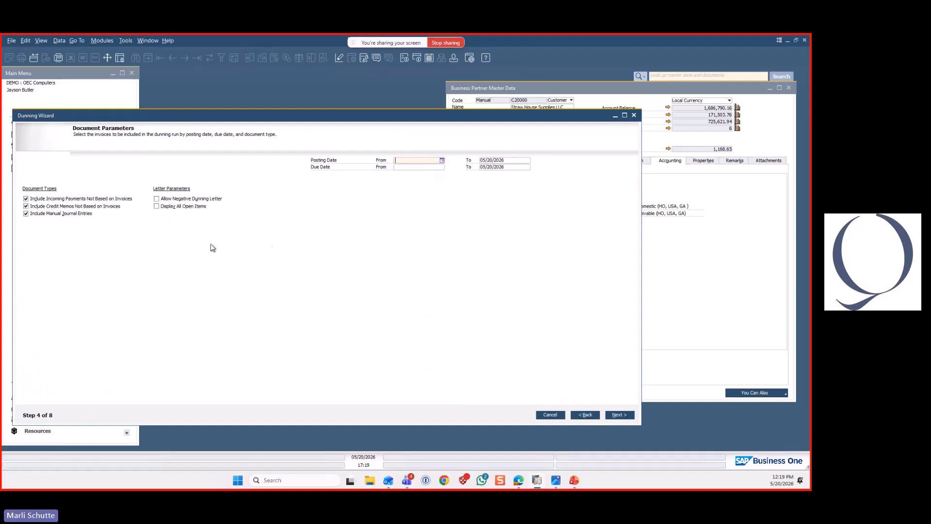
click(617, 415)
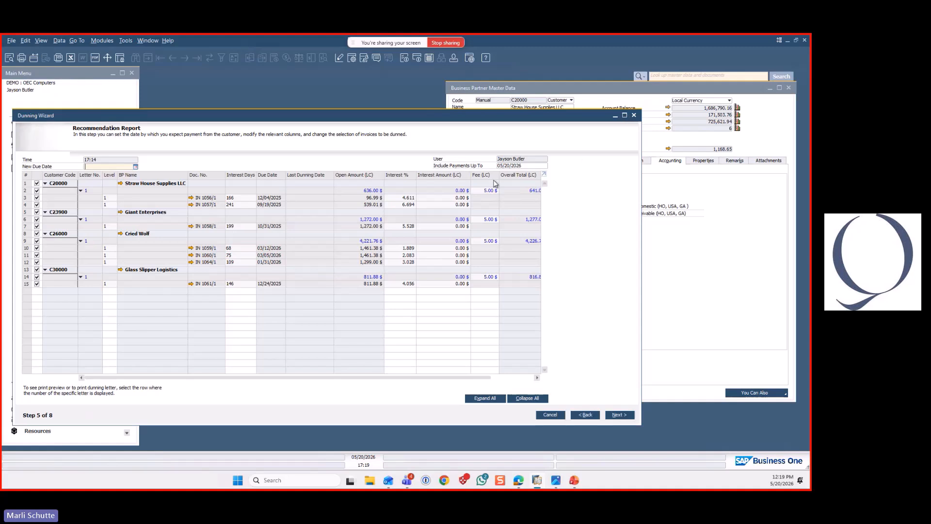
Maximise the wizard and exclude Straw House Supplies LLC's invoice due 12/04/2025 and Cried Wolf's invoices due 03/05/2026 and 01/31/2026
click(625, 115)
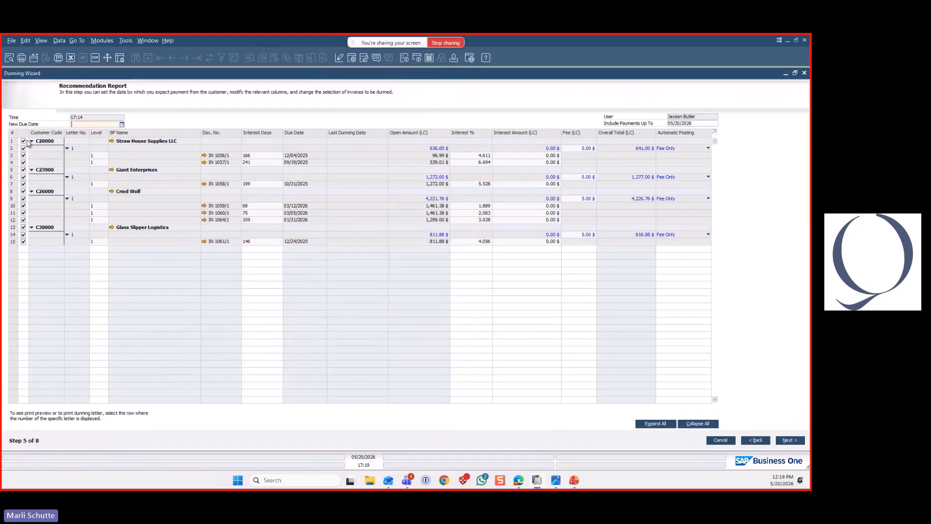
click(23, 155)
click(23, 214)
click(23, 221)
Set automatic posting to No for the Straw House Supplies LLC letter and proceed to the recommended service documents
click(708, 148)
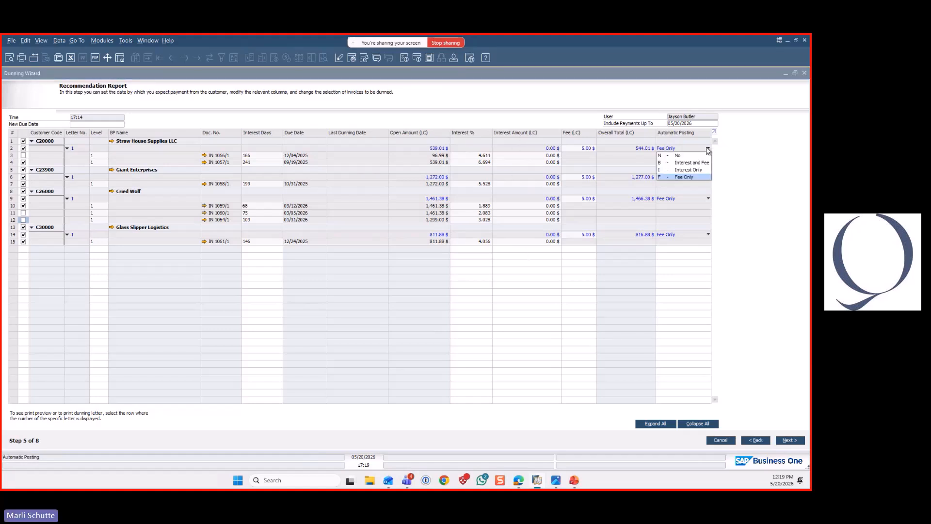
click(678, 156)
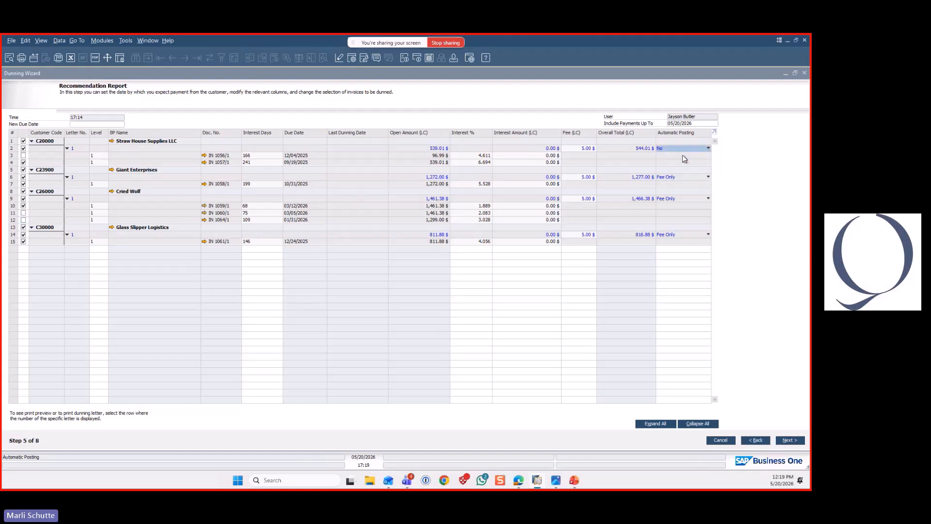
click(788, 441)
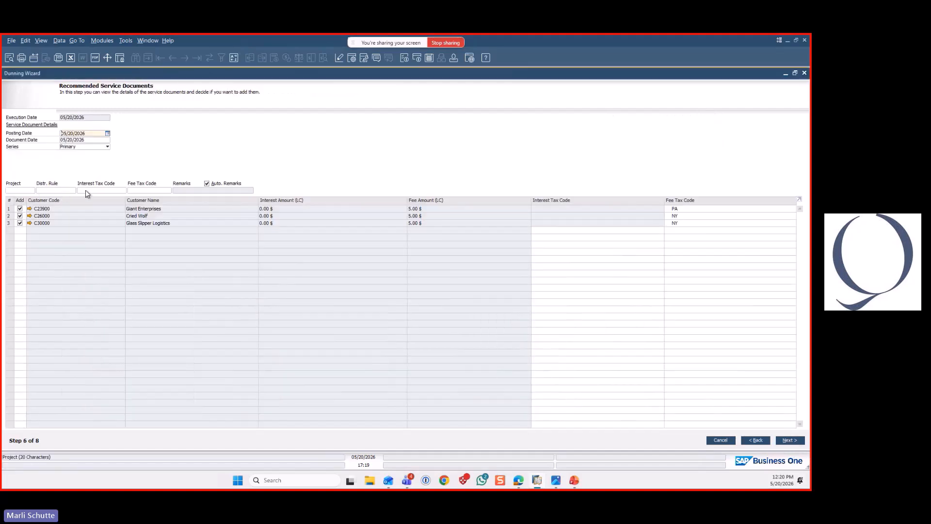
Keep the service document defaults and run the dunning with Execute Only and Exit, agreeing to add the service invoices
click(61, 190)
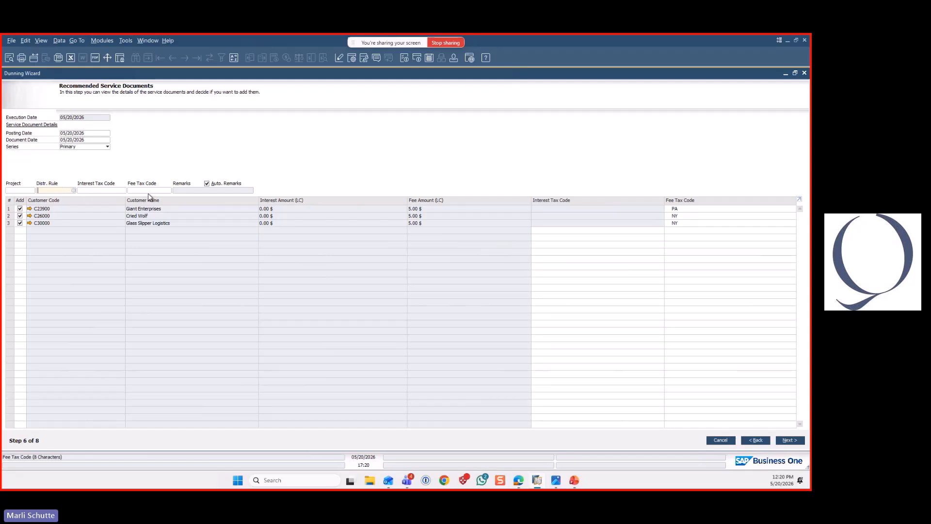
click(90, 134)
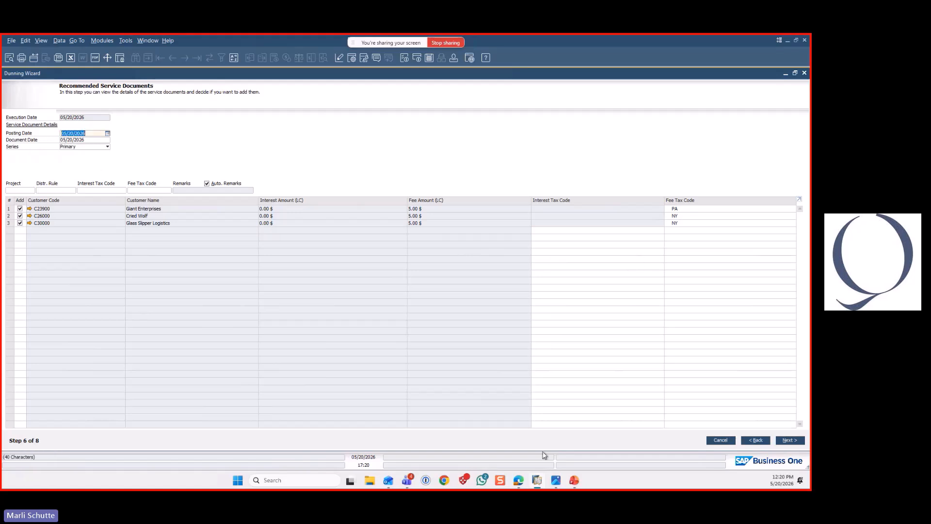
click(791, 441)
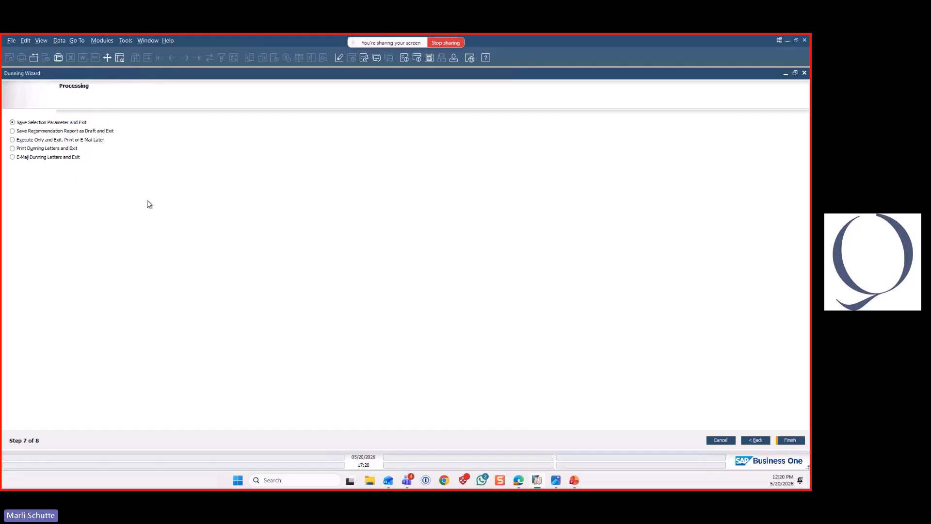
click(12, 140)
click(795, 440)
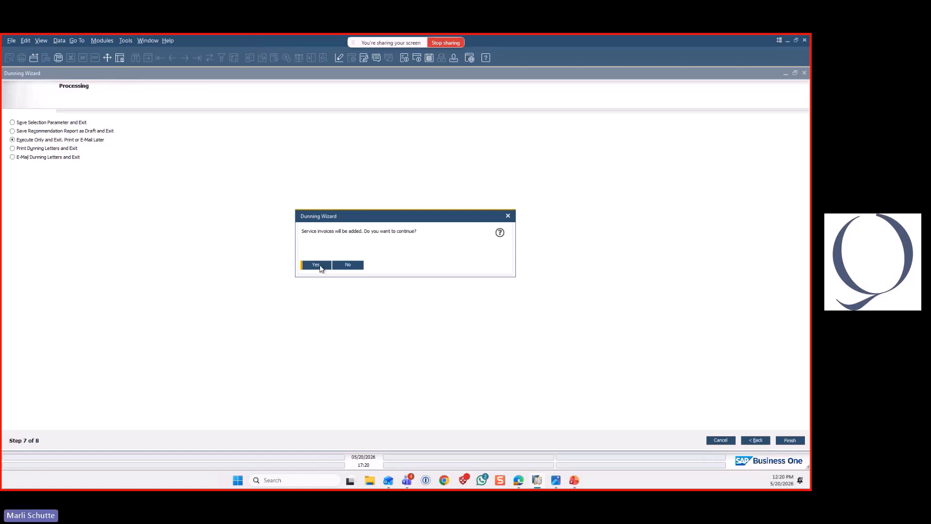
click(316, 264)
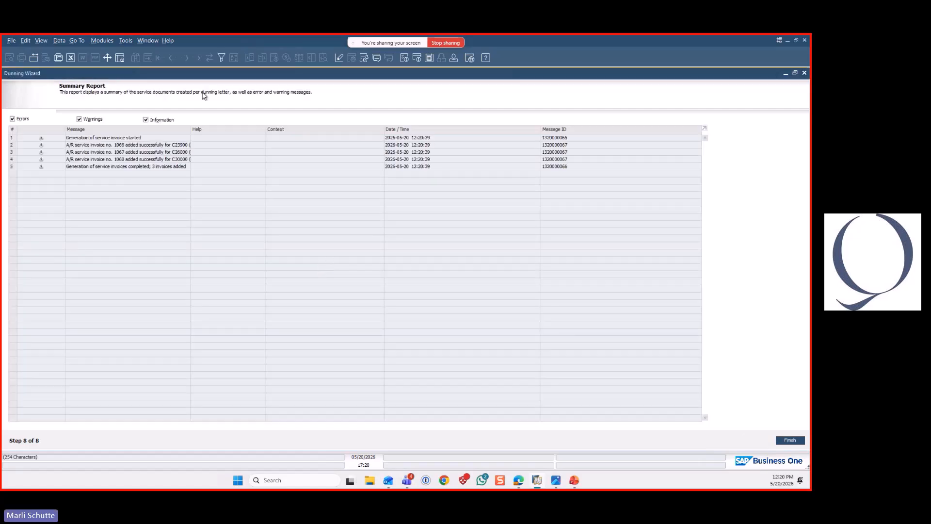
Widen the summary report's Message column to read it, and close the wizard and the account balance window
drag(193, 130, 272, 143)
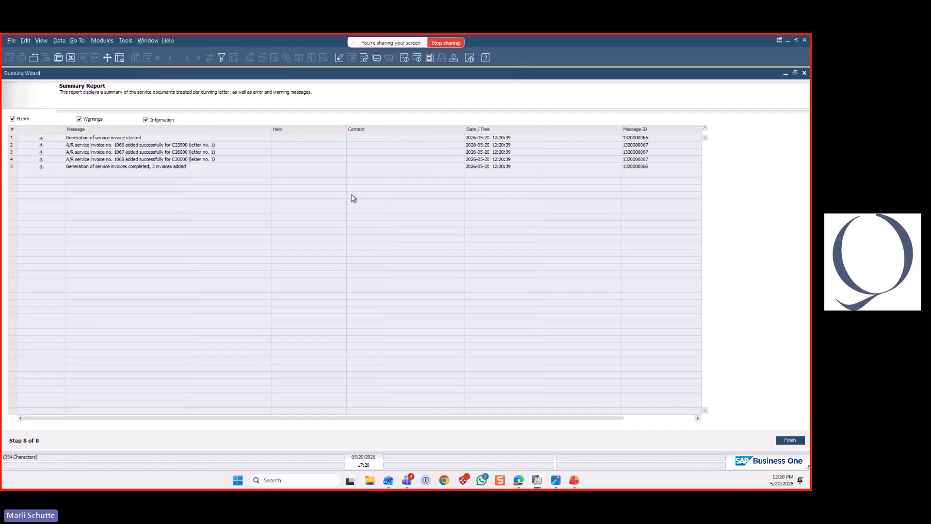
click(805, 73)
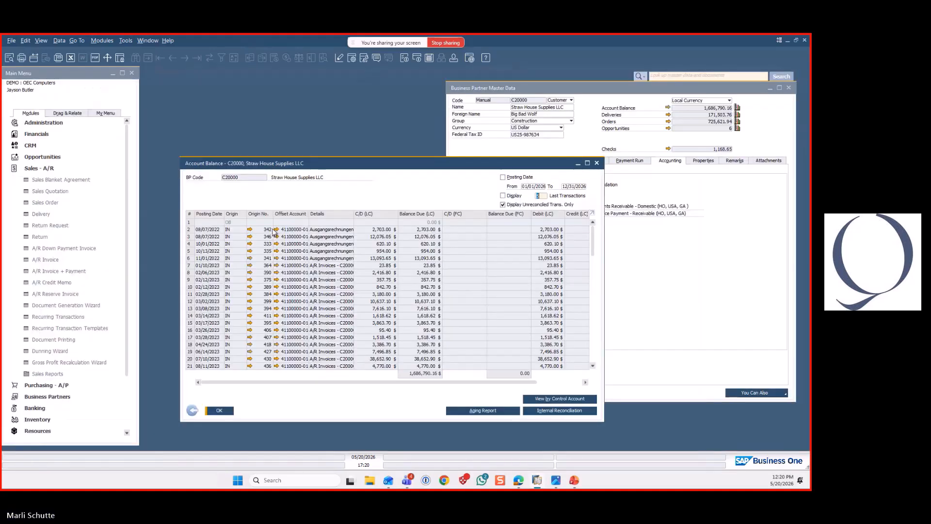
click(597, 163)
Open the latest A/R invoice for Glass Slipper Logistics, widen its window to view the dunning fee line, and close it
click(49, 261)
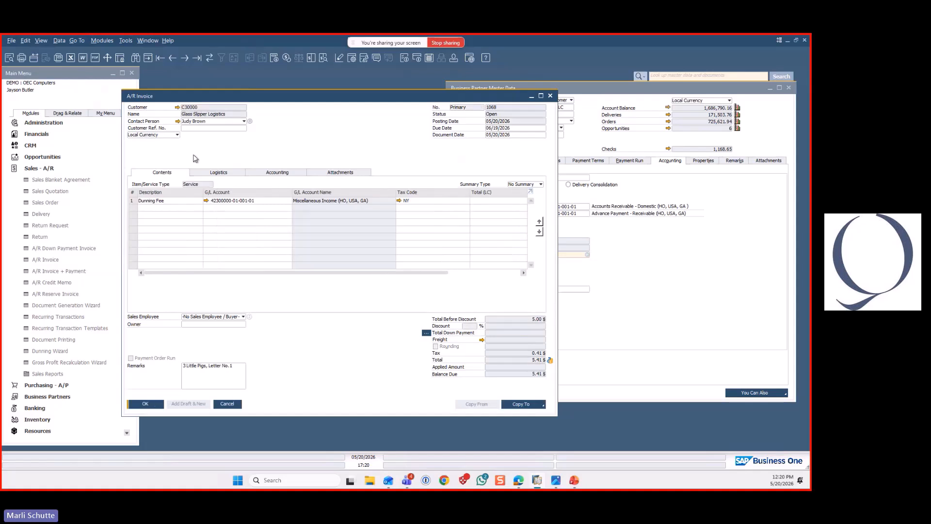
drag(719, 209, 727, 209)
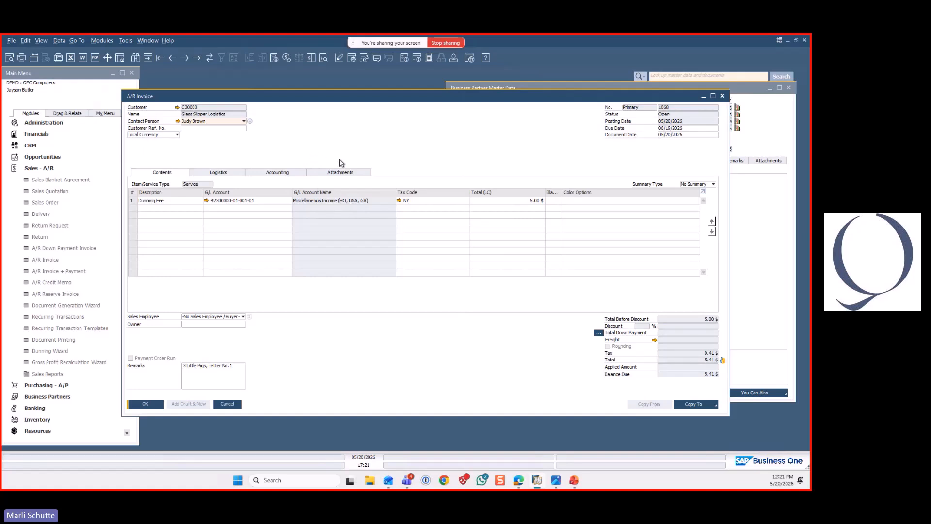
click(227, 404)
Reopen the Dunning Wizard, load the saved 3 Little Pigs run, and advance through it to the processing options
click(73, 285)
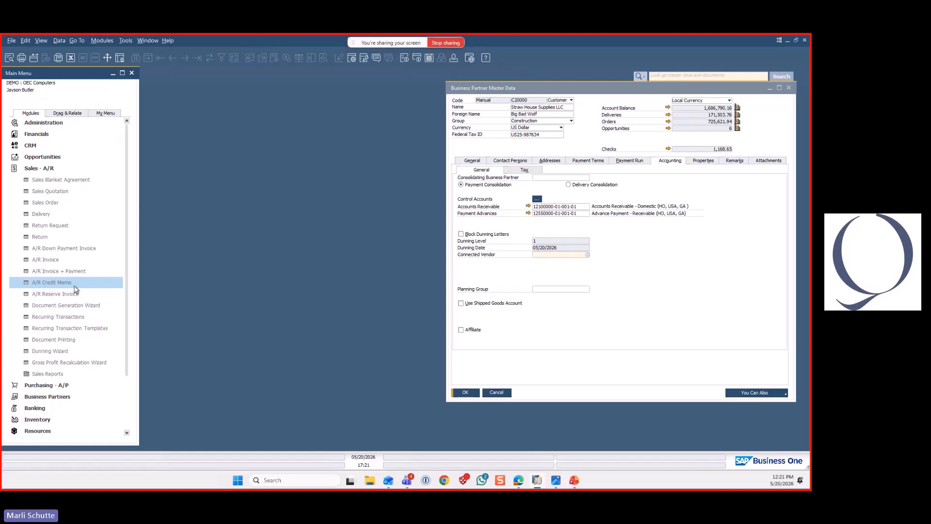
click(59, 351)
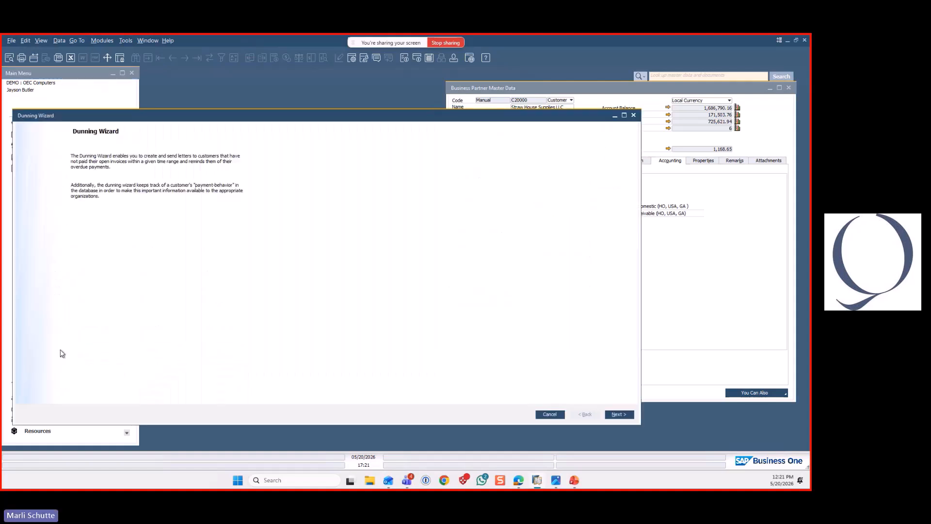
click(789, 440)
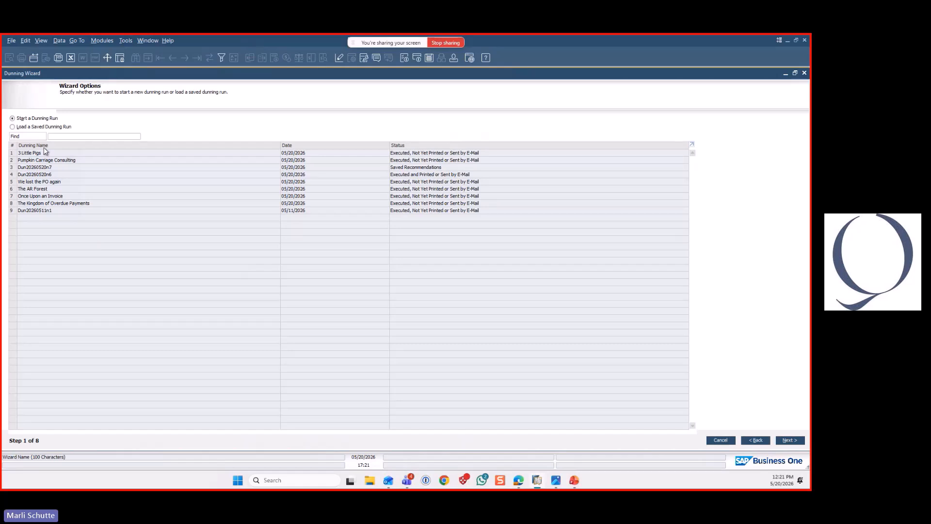
click(15, 153)
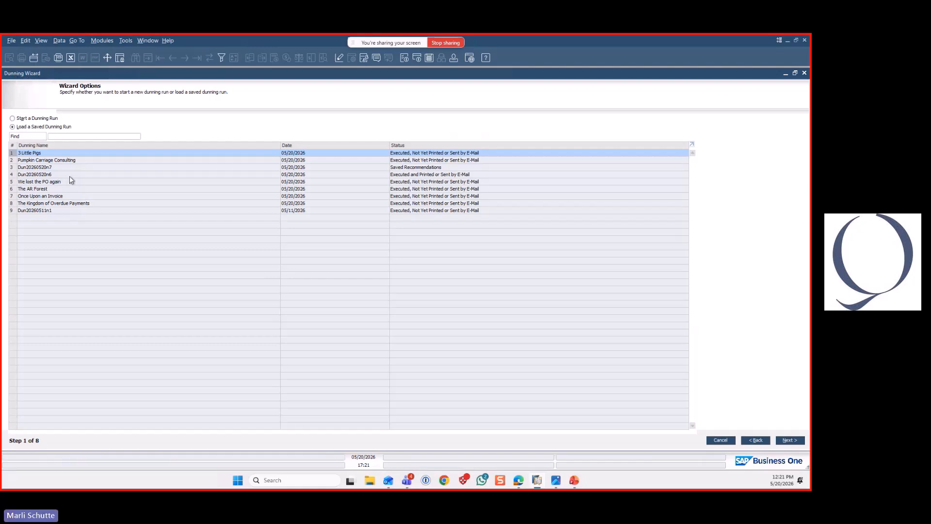
click(794, 443)
click(798, 443)
click(801, 444)
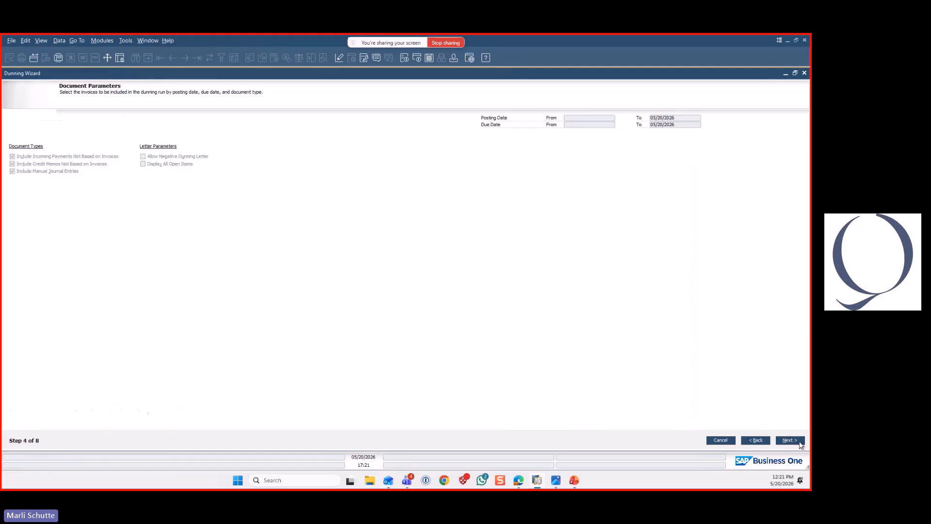
click(799, 442)
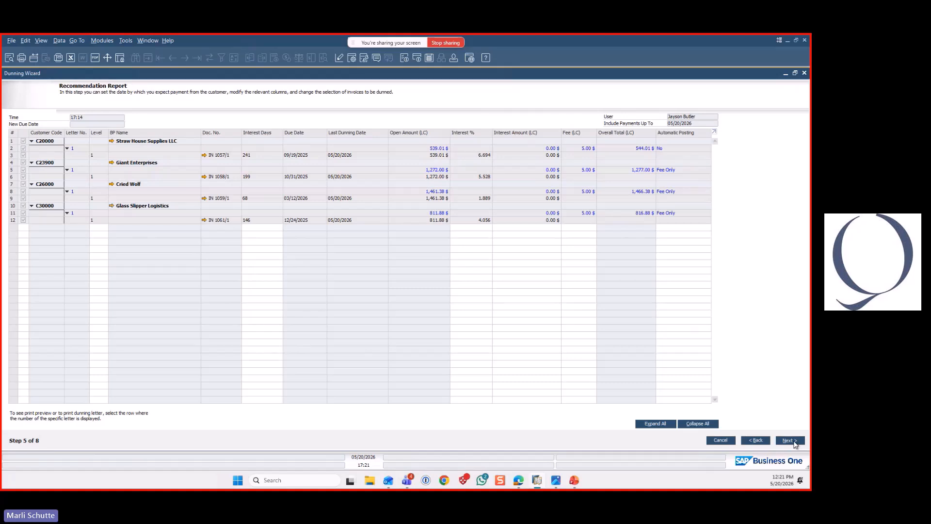
click(795, 442)
click(795, 442)
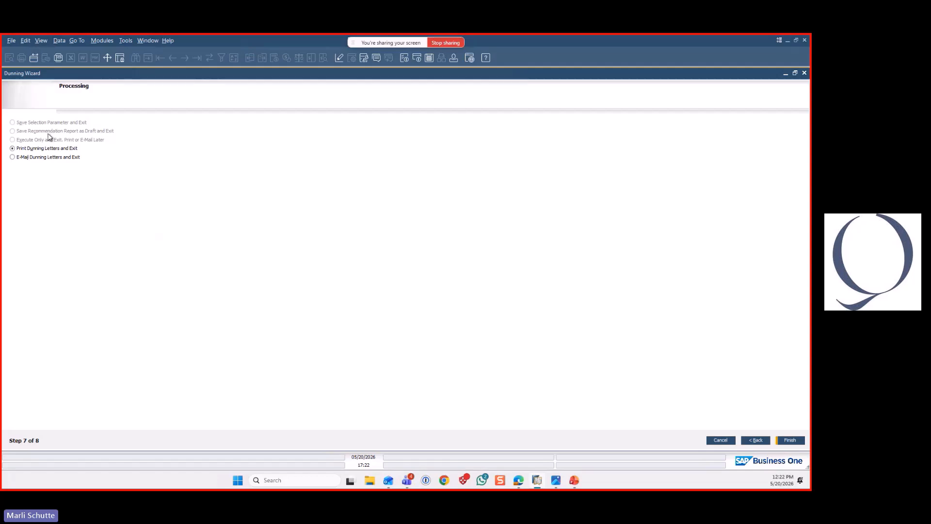
Choose to e-mail the dunning letters with the Accountants e-mail group, and widen the resulting letter list
click(12, 158)
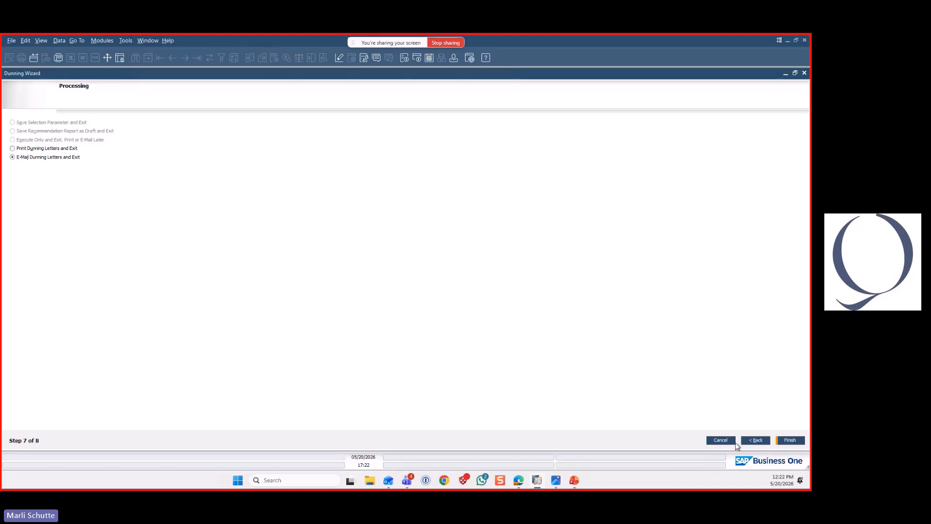
click(795, 442)
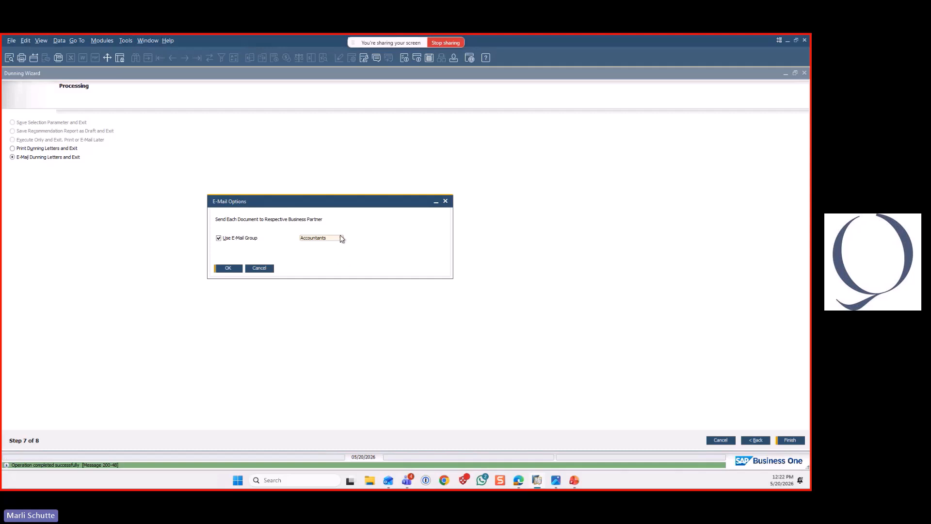
click(341, 238)
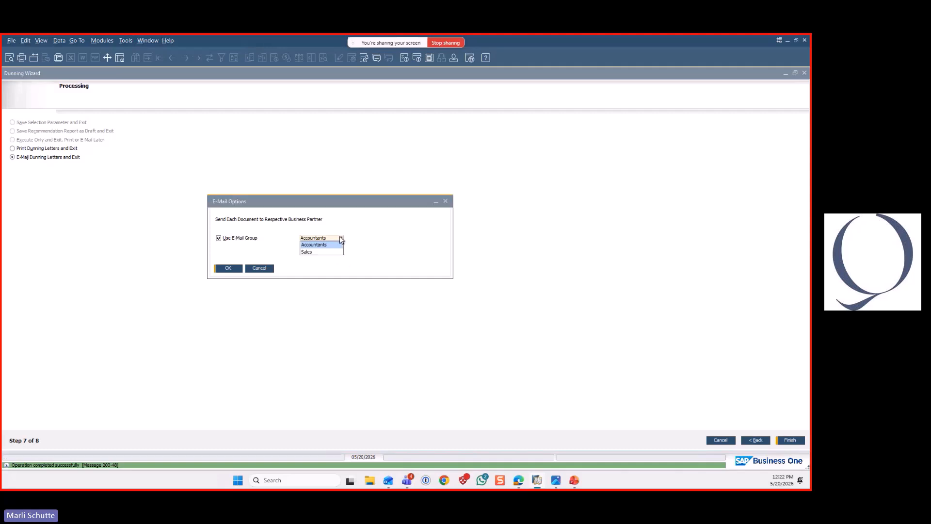
click(229, 269)
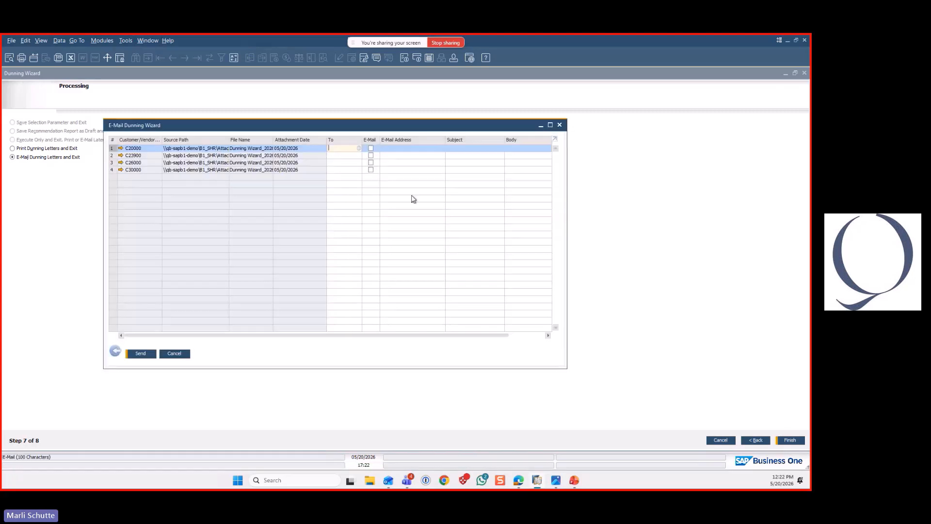
drag(566, 190, 738, 198)
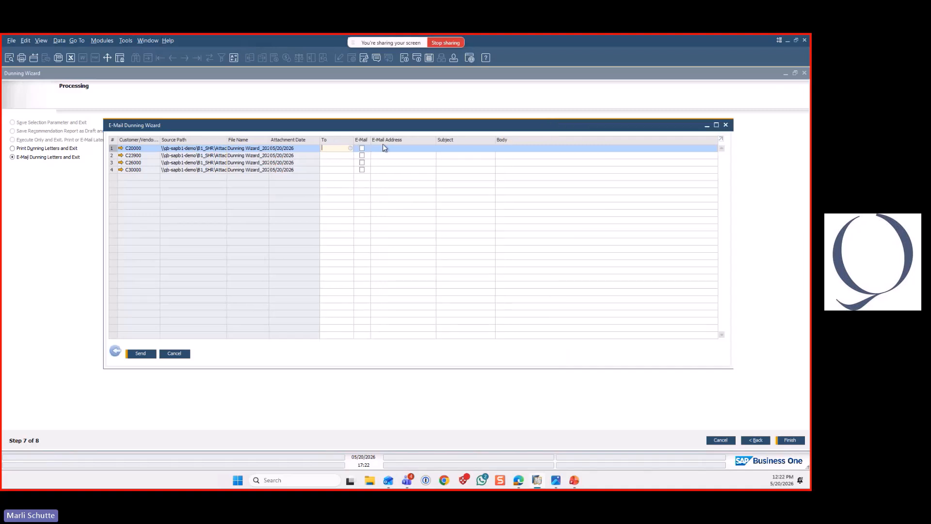
Assign the Sales Manager contact as recipient of the first dunning letter and enter the recipient's e-mail address
click(350, 148)
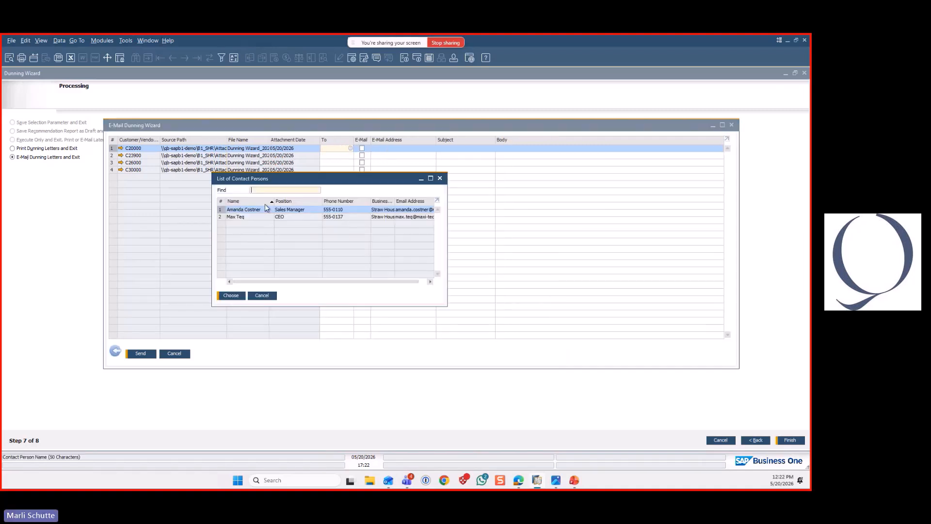
click(231, 295)
key(Tab)
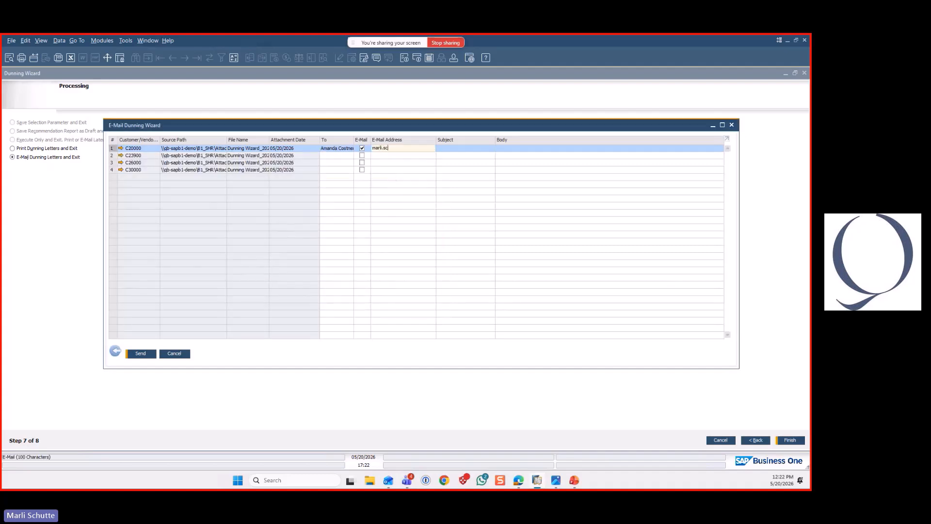
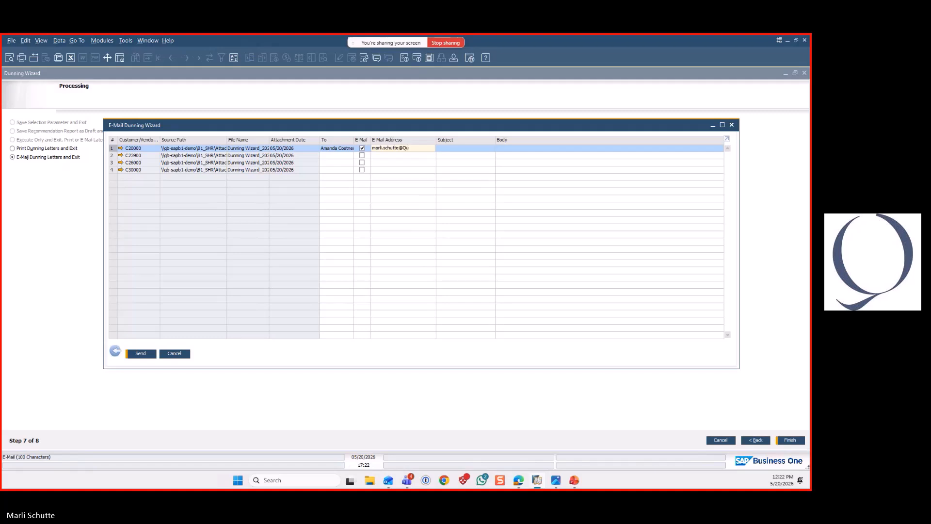
Set the subject and body of the first dunning letter's e-mail to TEST and send it
click(452, 147)
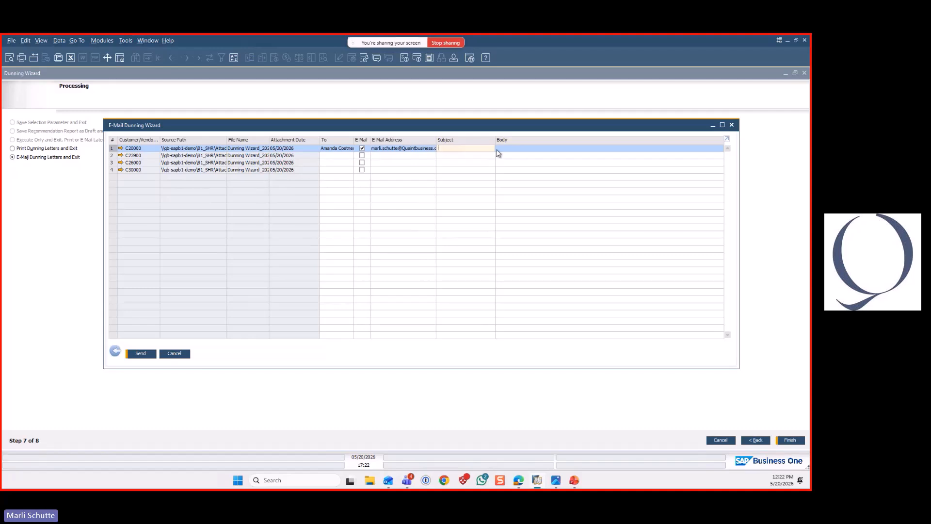
text(TEST)
click(511, 148)
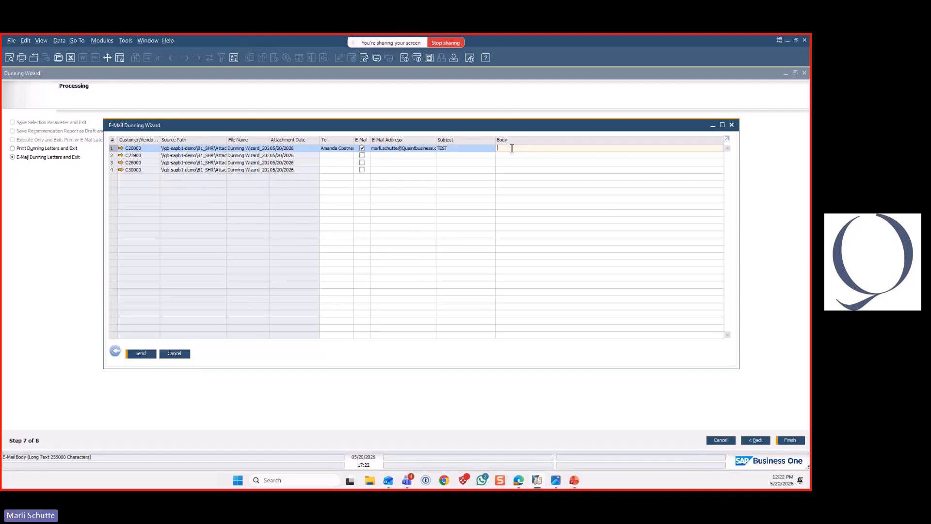
text(TEST)
click(143, 354)
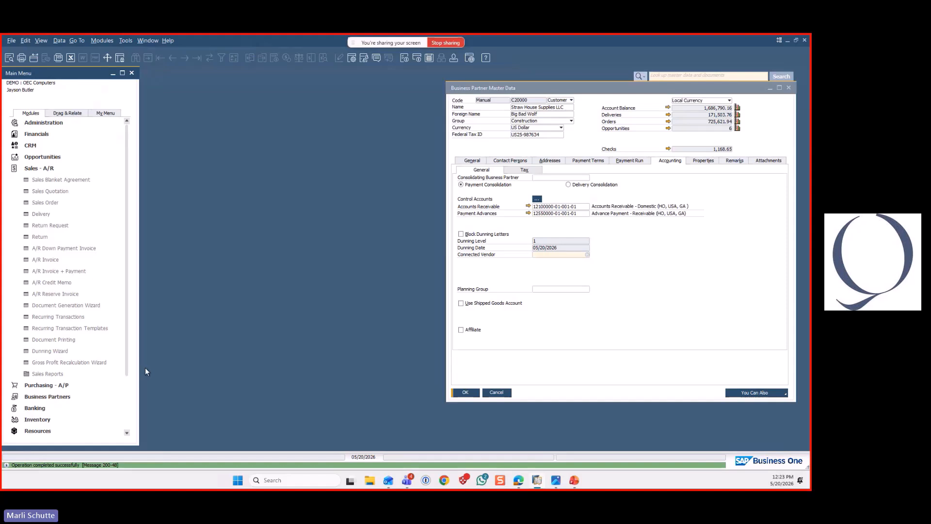
Load the saved Pumpkin Carriage Consulting run in the Dunning Wizard, review it through to the processing options, and exit without processing
click(52, 350)
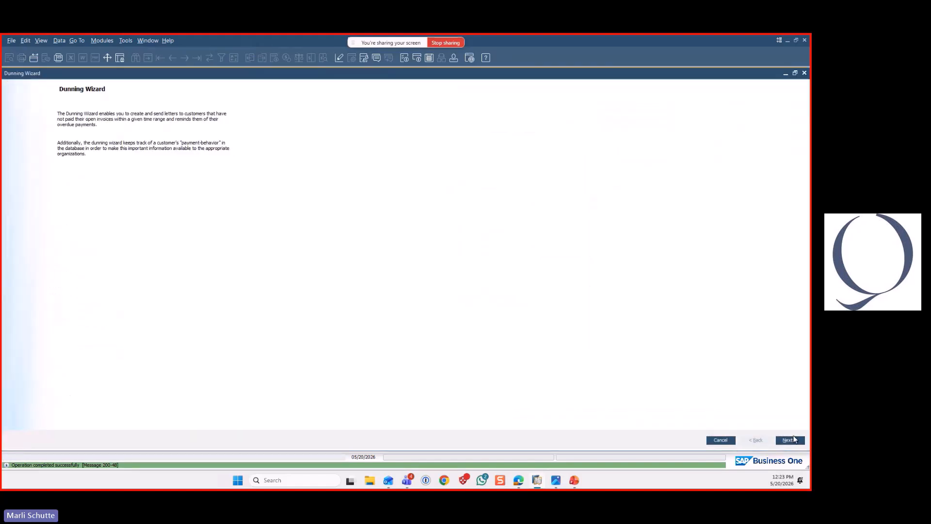
click(790, 440)
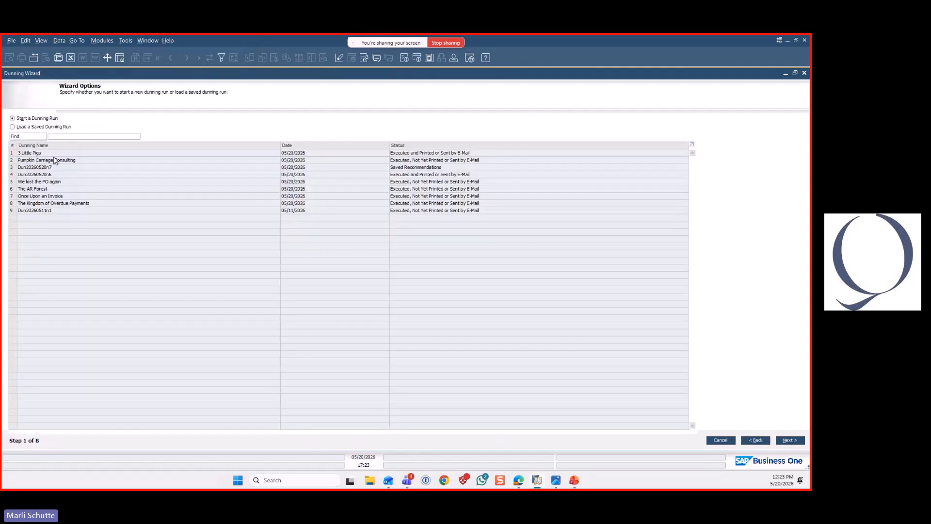
click(56, 161)
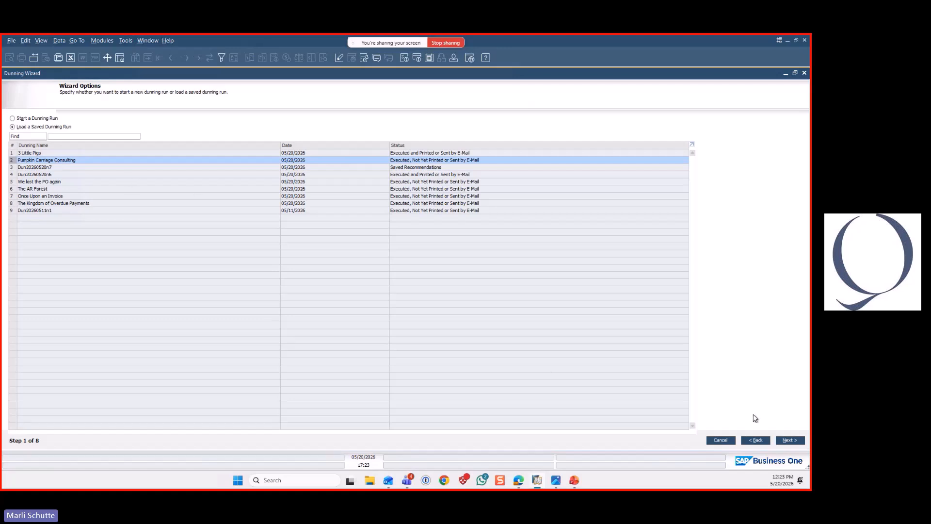
click(790, 440)
click(790, 440)
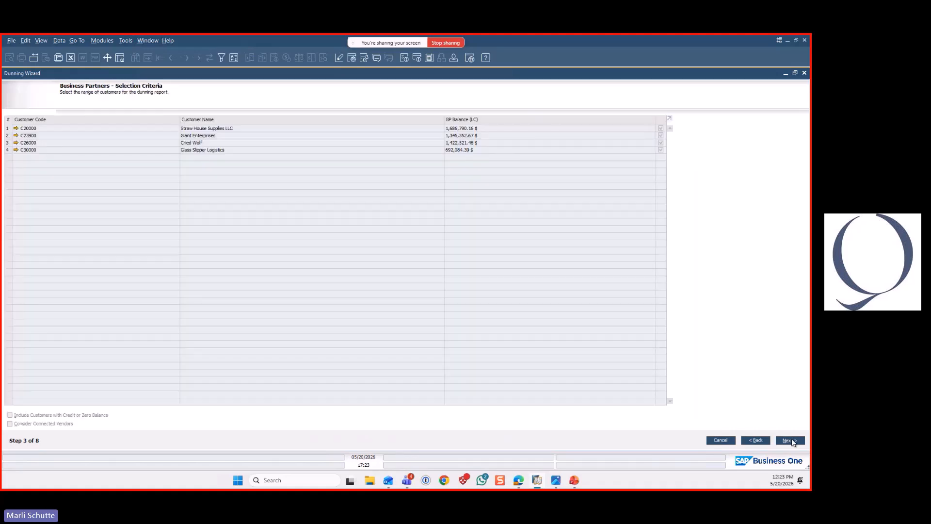
click(792, 440)
click(791, 440)
click(791, 439)
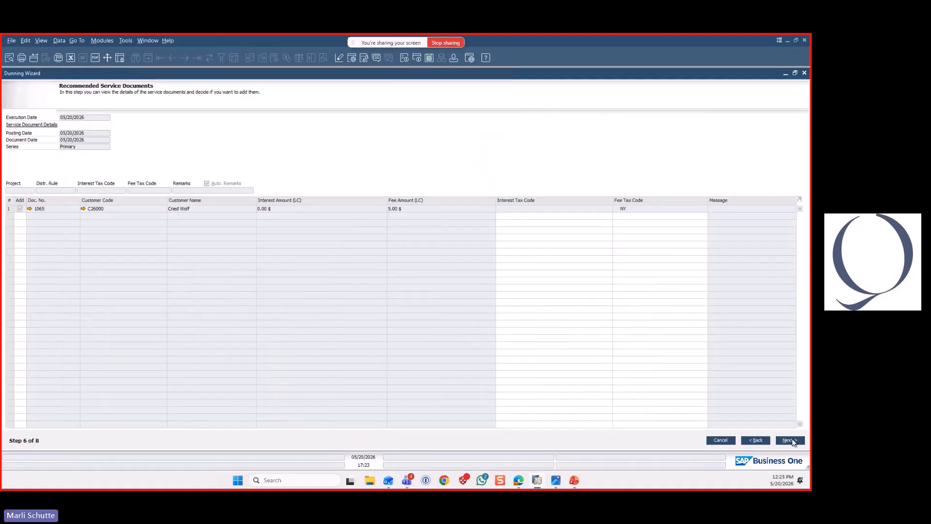
click(793, 440)
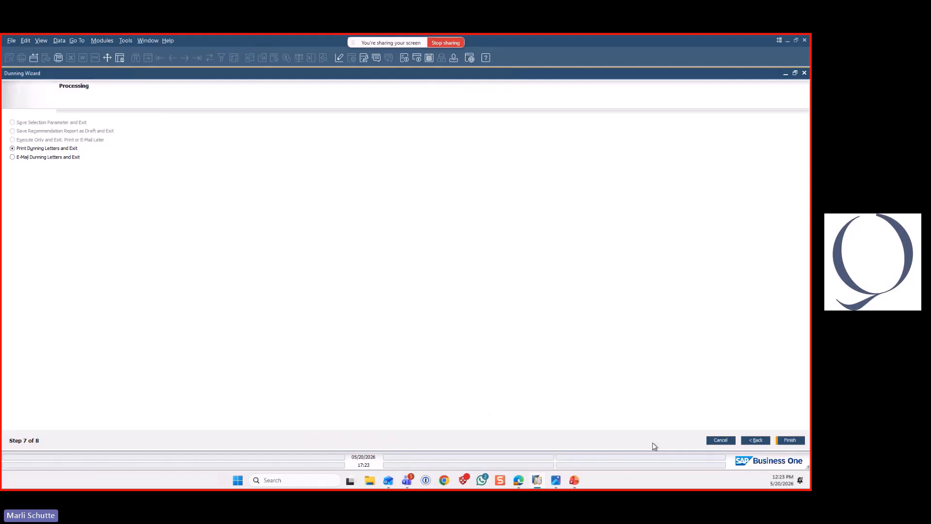
click(724, 441)
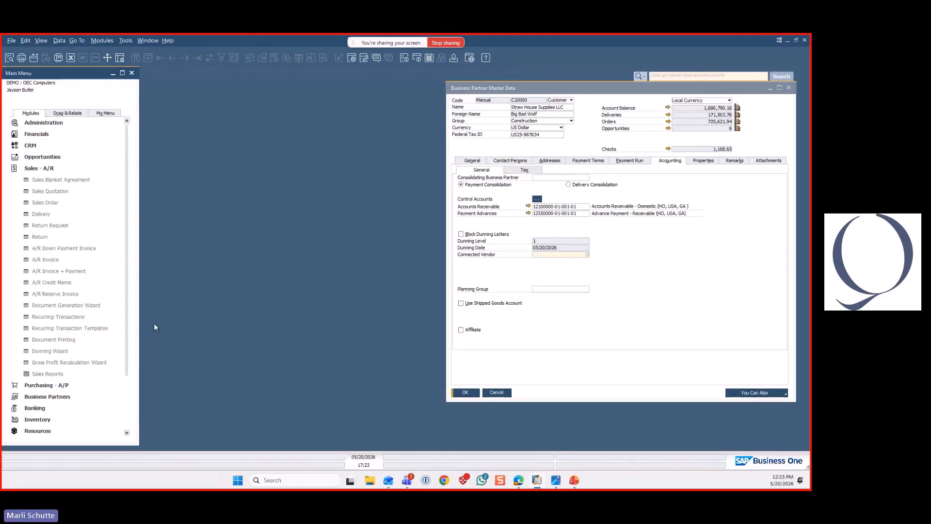
Load the saved-recommendations run Dun20260520n7 in the Dunning Wizard, review its available processing options, and exit without processing
click(56, 352)
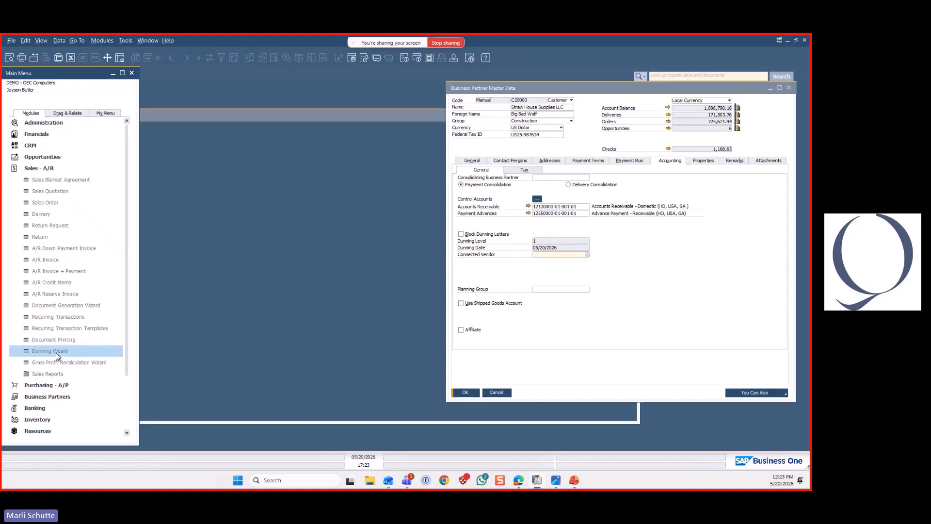
click(789, 440)
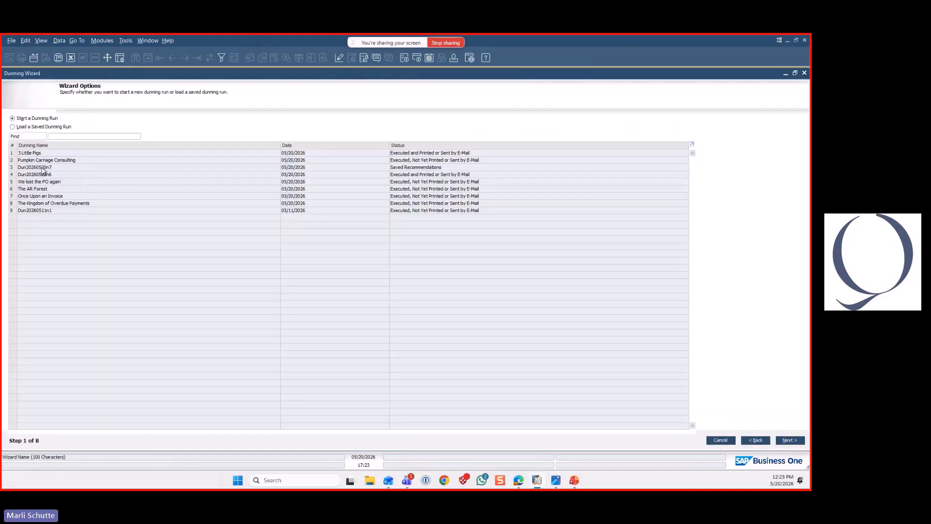
click(43, 167)
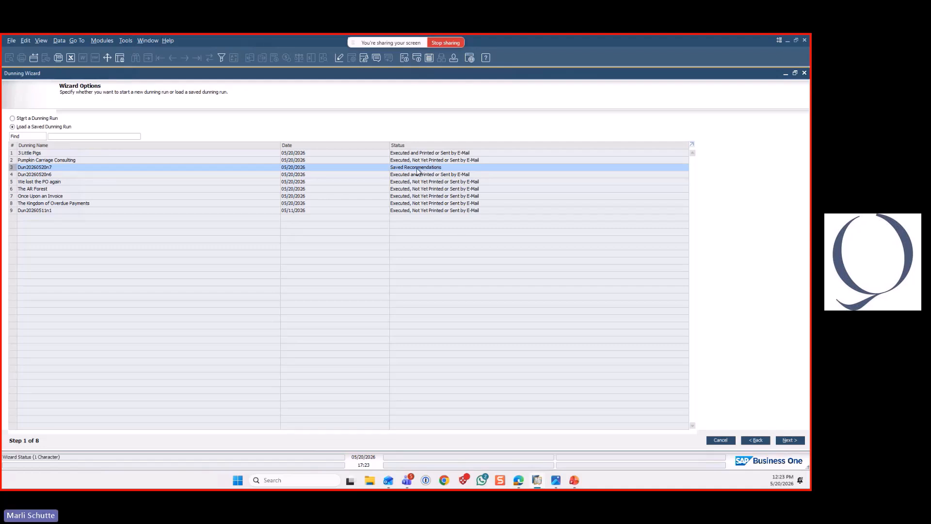
click(791, 440)
click(791, 440)
click(791, 441)
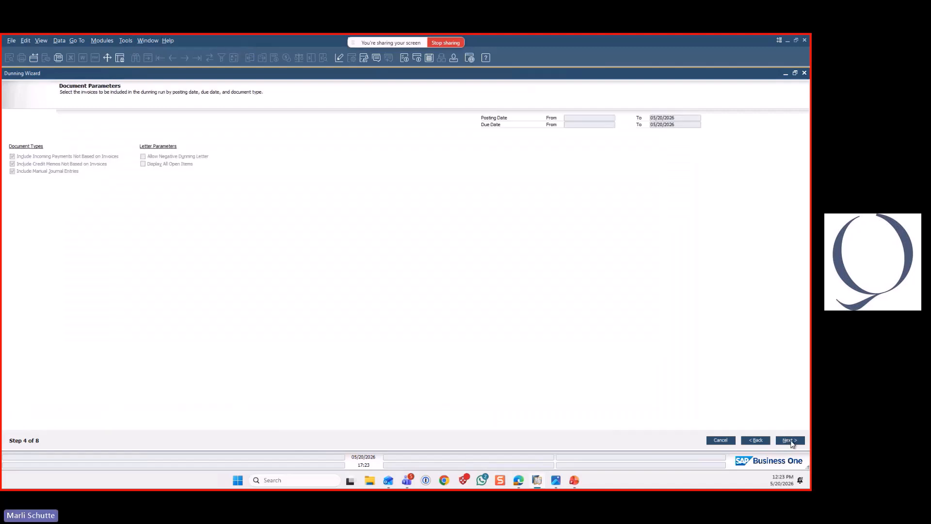
click(790, 440)
click(791, 440)
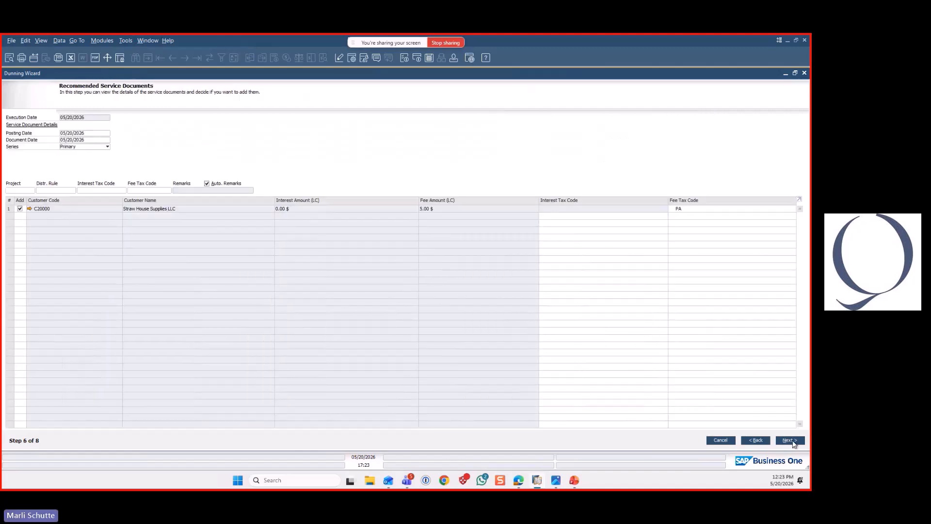
click(791, 440)
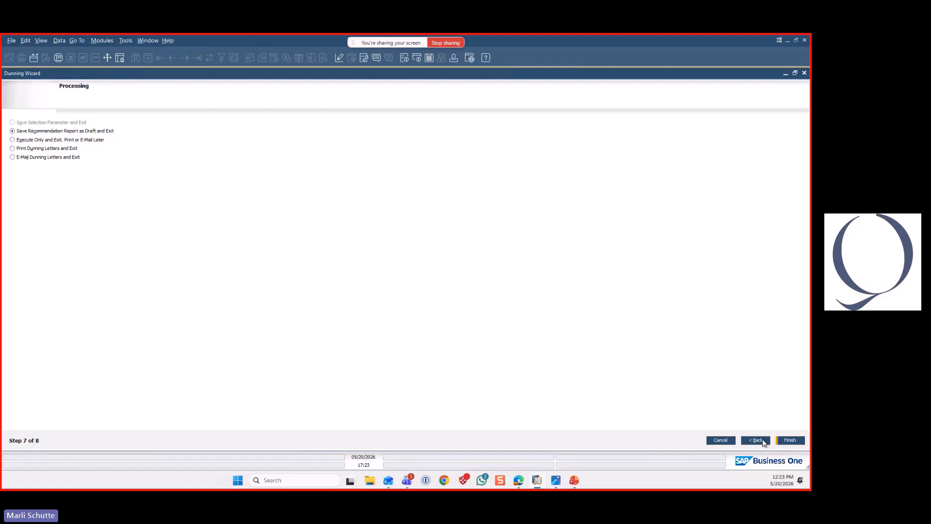
click(721, 440)
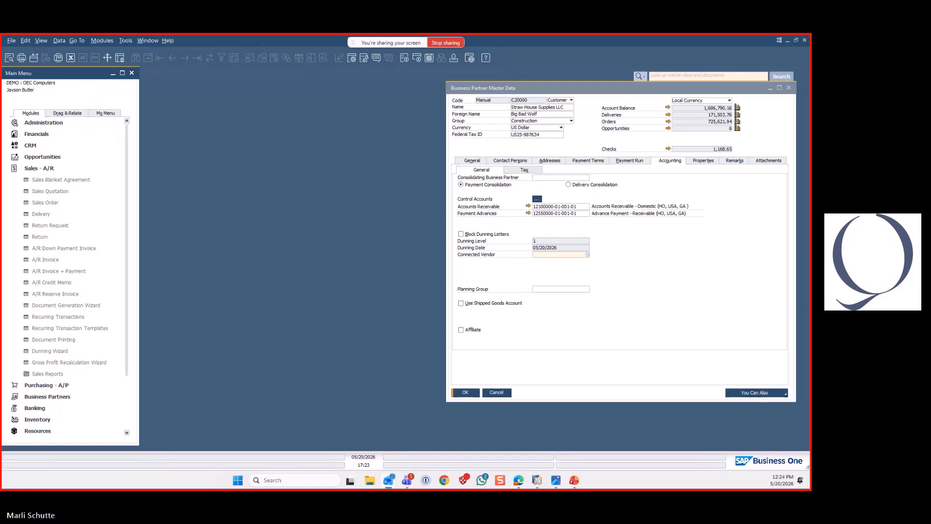
Bring the received TEST e-mail into view and open its Dunning Wizard attachment in a separate maximized window
drag(284, 152, 323, 92)
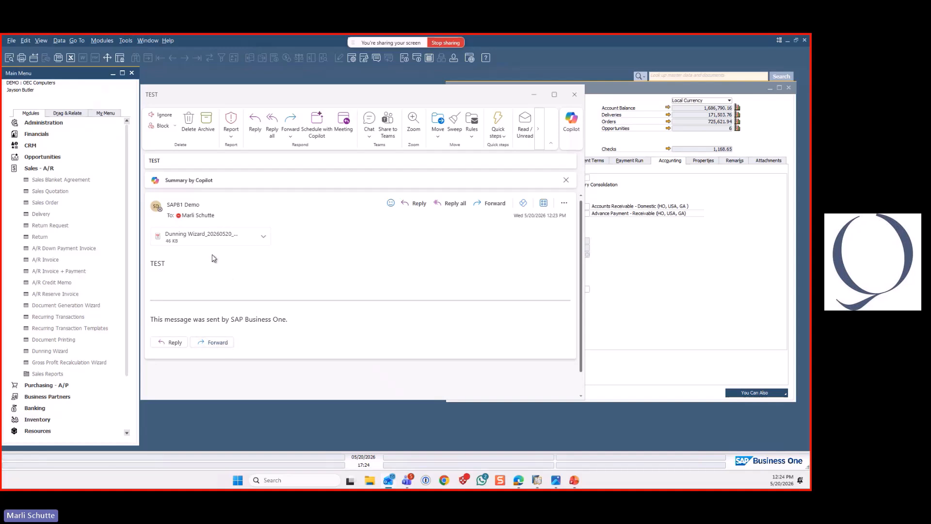
click(209, 240)
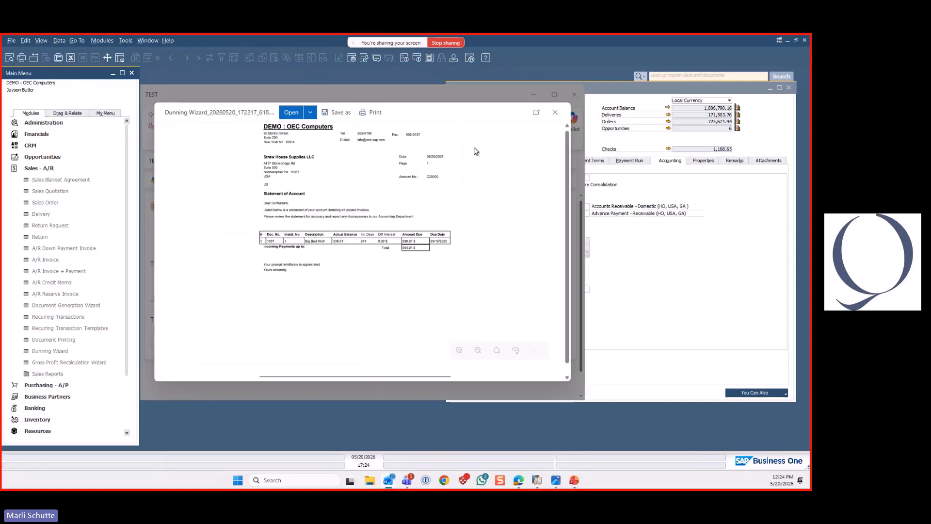
click(542, 116)
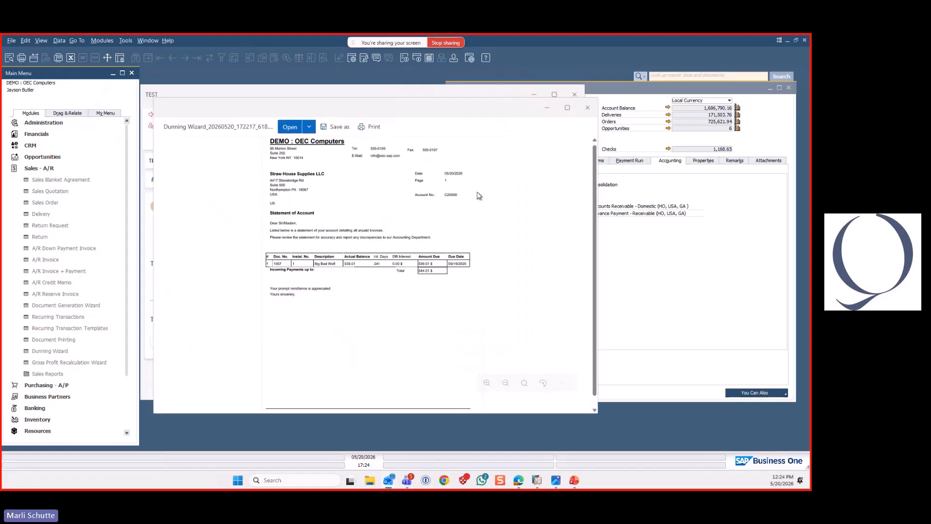
click(567, 108)
scroll(262, 215, up, 1)
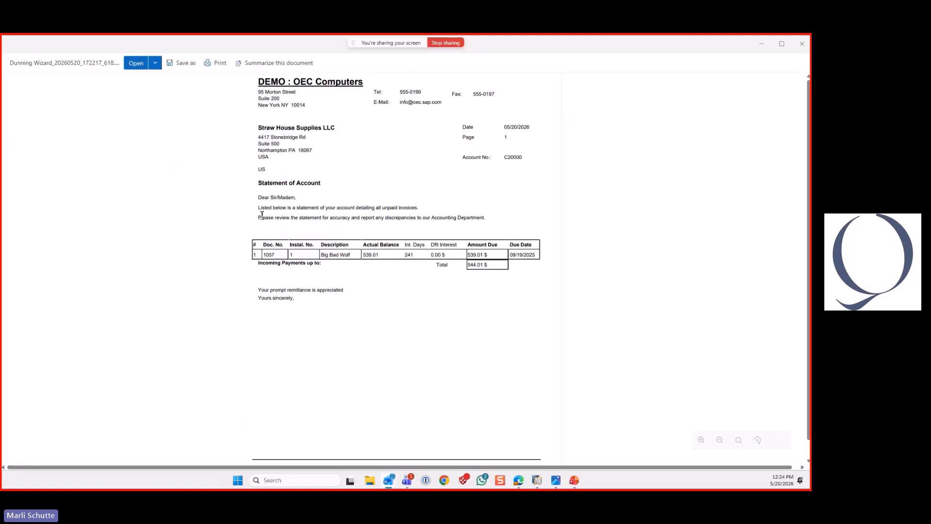
Highlight the dunning letter's introductory text and invoice line for review, and close the attachment and e-mail windows
drag(258, 208, 494, 219)
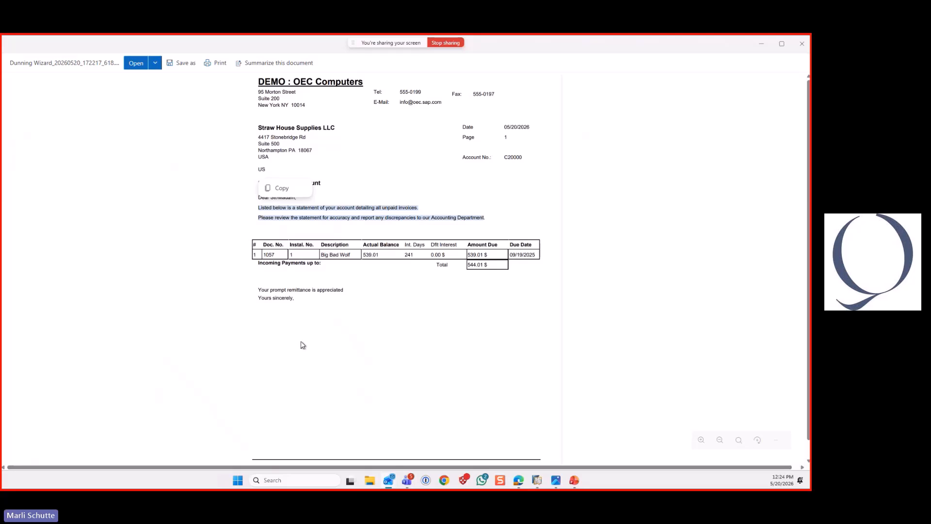
drag(256, 254, 537, 252)
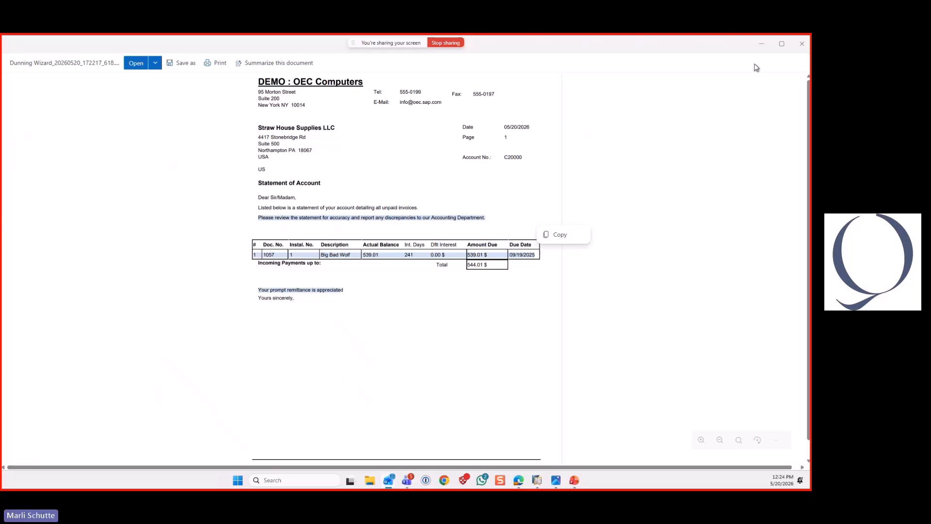
click(801, 45)
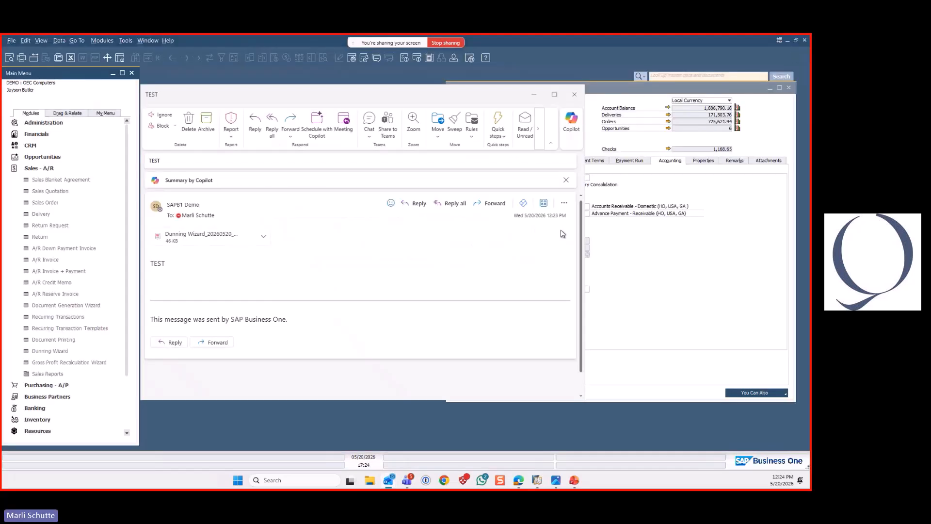
click(576, 95)
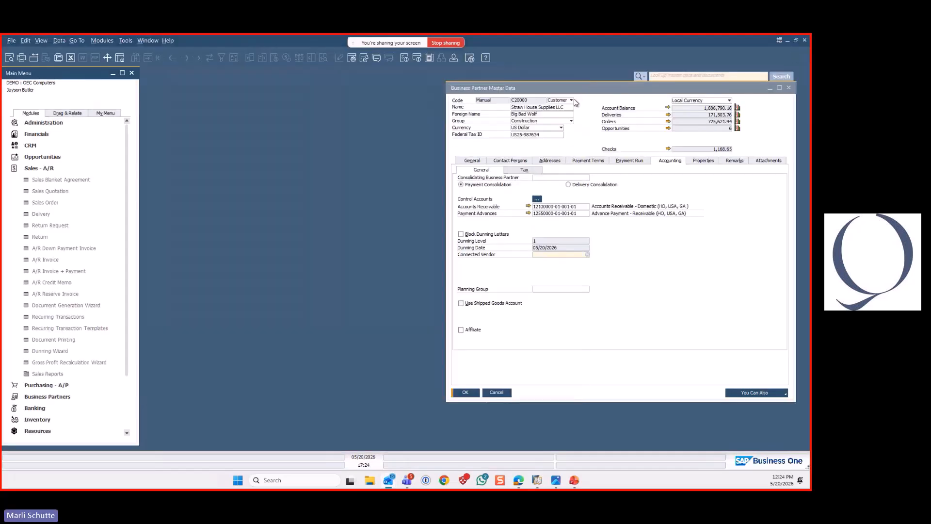
Collapse the Sales - A/R module list and switch to the presentation slides
click(64, 169)
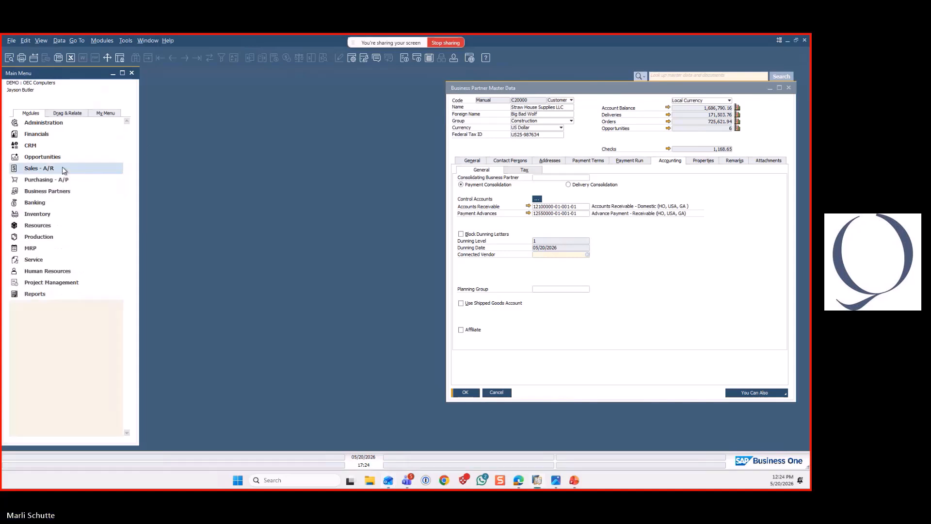
key(alt+Tab)
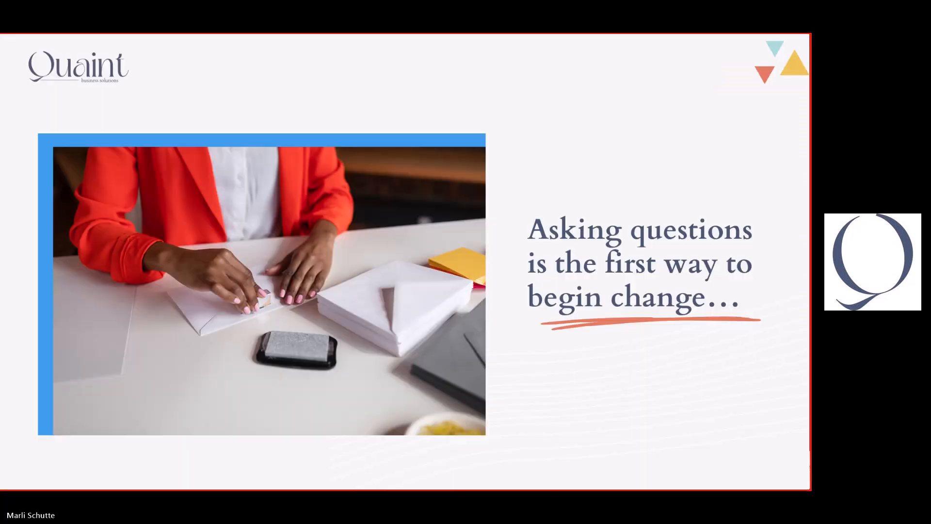